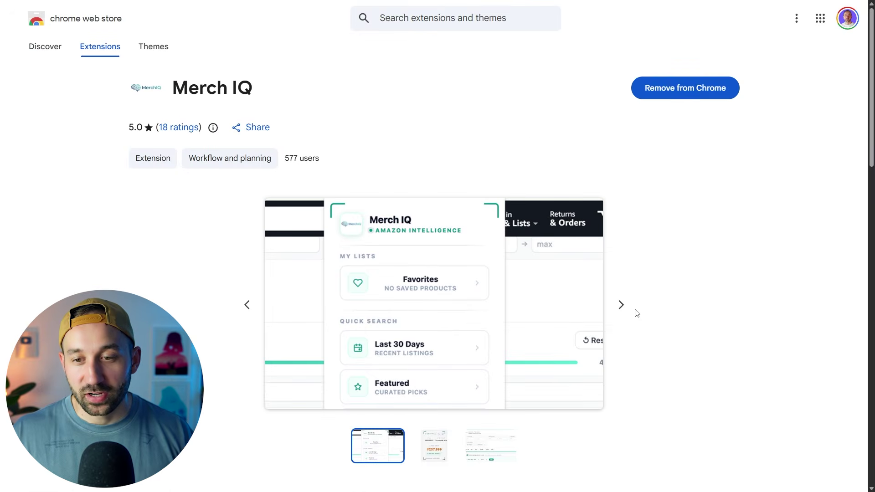
# Look through the preview images and the rating and user details on the Merch IQ extension page.
pyautogui.click(624, 310)
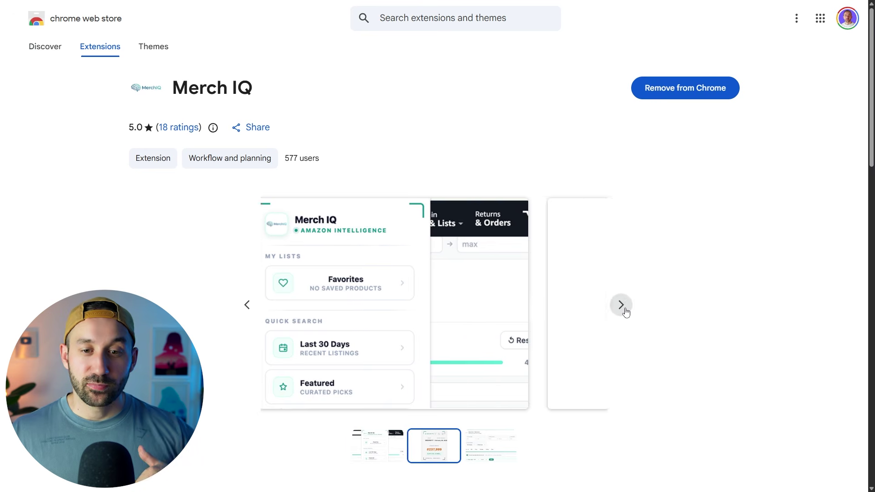
pyautogui.click(622, 313)
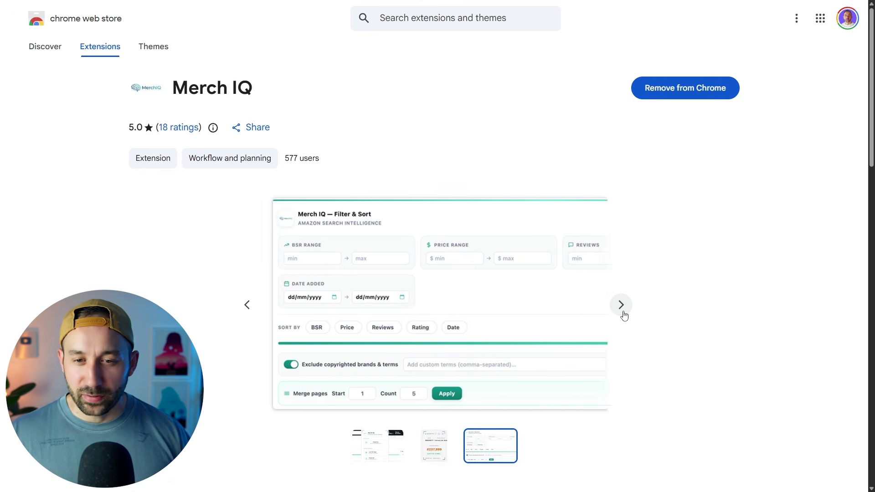
pyautogui.moveTo(305, 162); pyautogui.dragTo(332, 166)
pyautogui.click(330, 168)
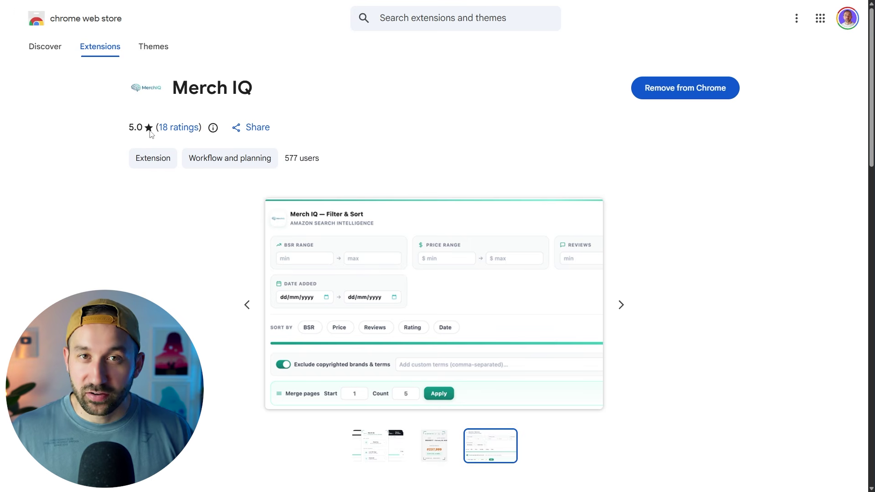
pyautogui.click(620, 305)
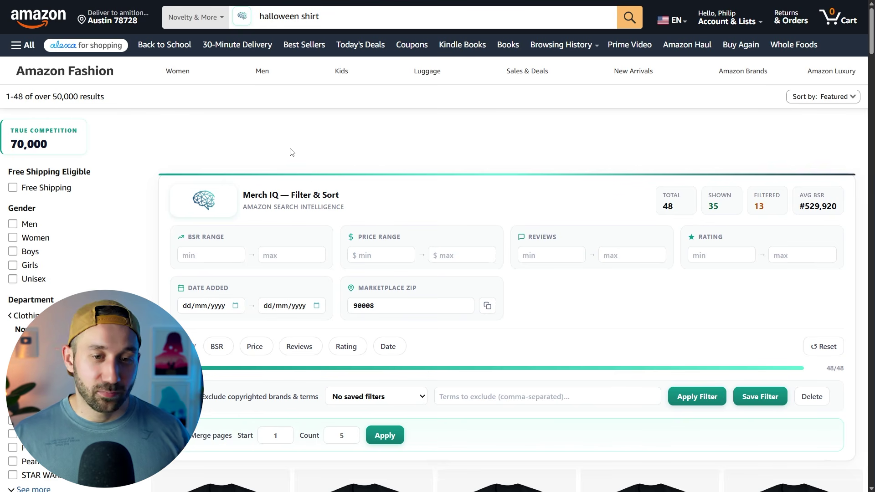
# On Amazon's halloween shirt results, examine the Merch IQ competition figure, Filter & Sort panel and the insights under each listing.
pyautogui.scroll(-2, 292, 152)
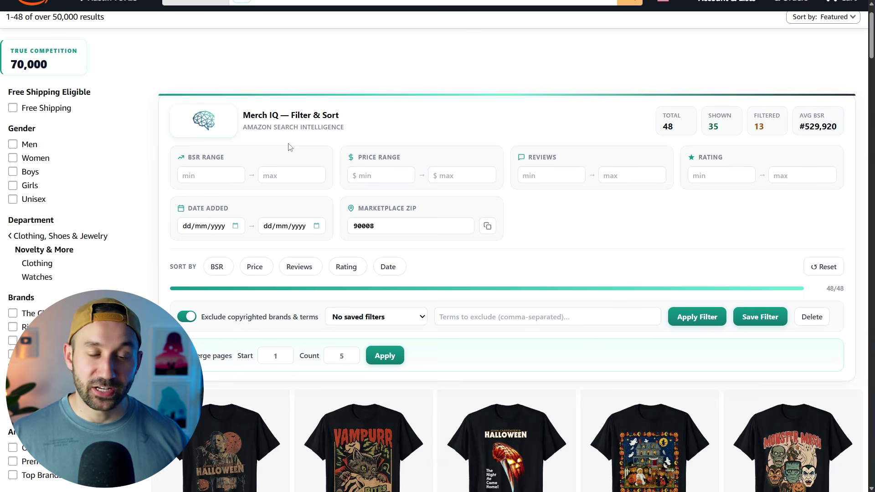
pyautogui.scroll(-1, 291, 136)
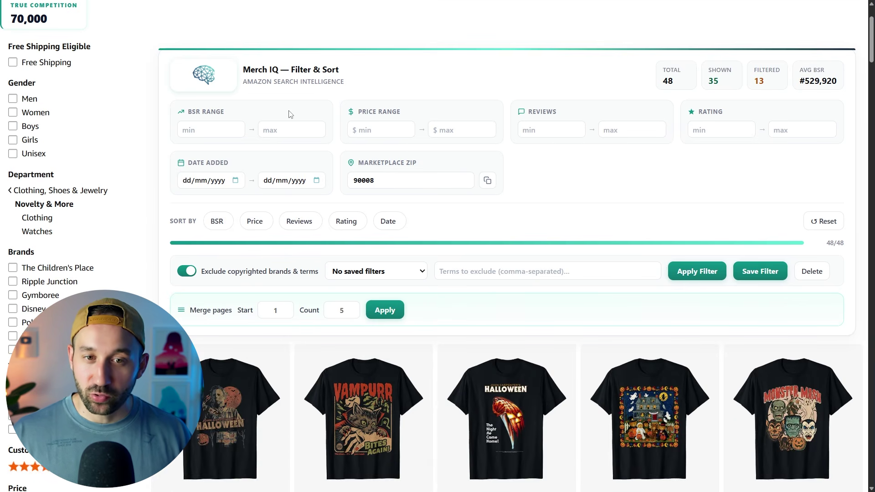
pyautogui.scroll(1, 706, 110)
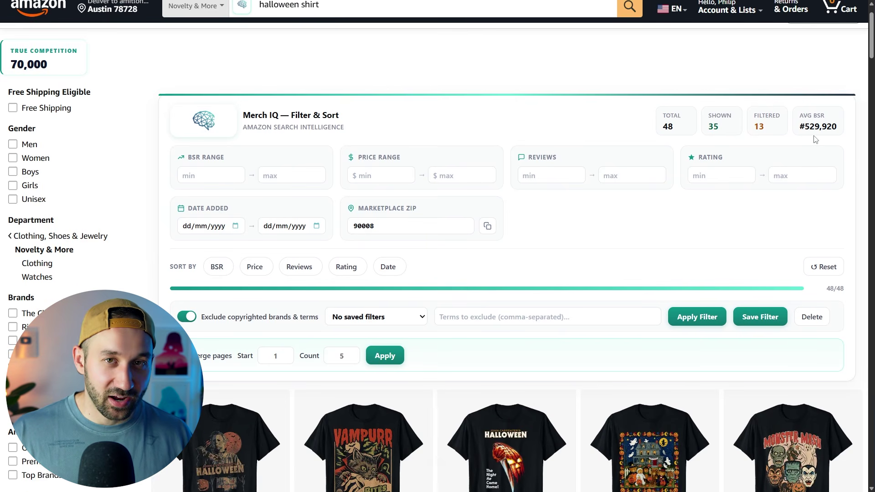
pyautogui.scroll(2, 82, 93)
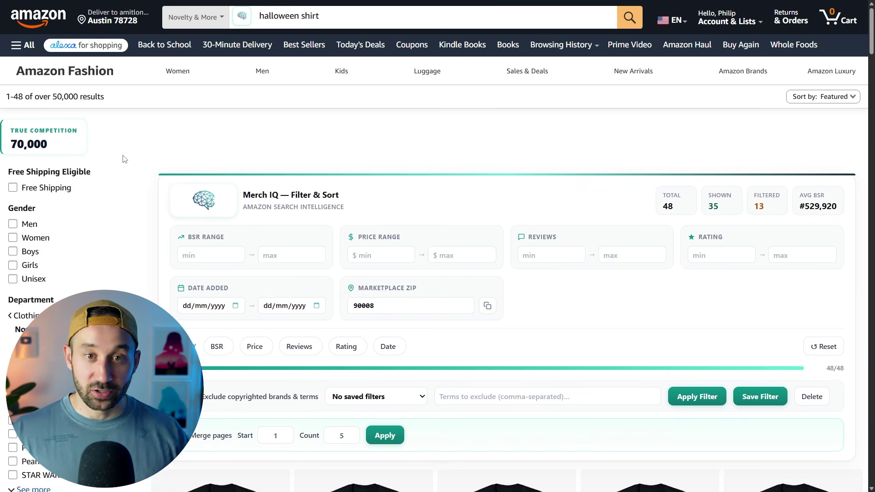
pyautogui.scroll(-4, 160, 161)
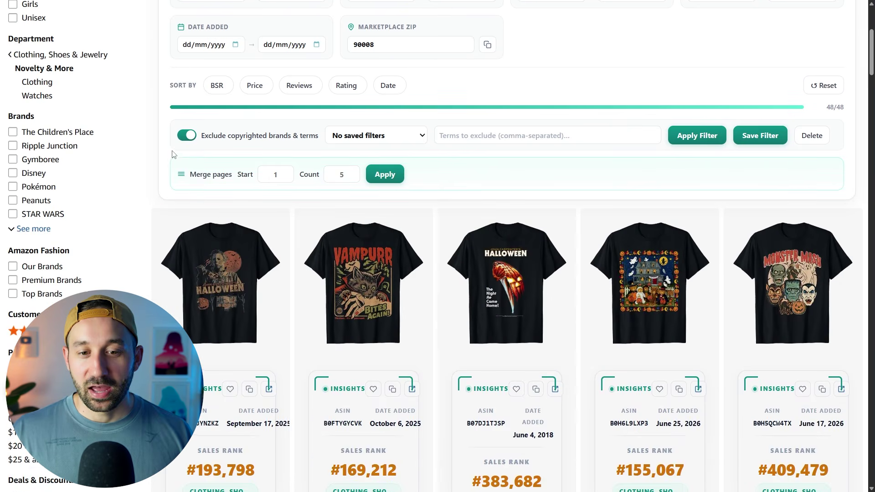
pyautogui.scroll(-5, 178, 156)
pyautogui.scroll(-2, 177, 156)
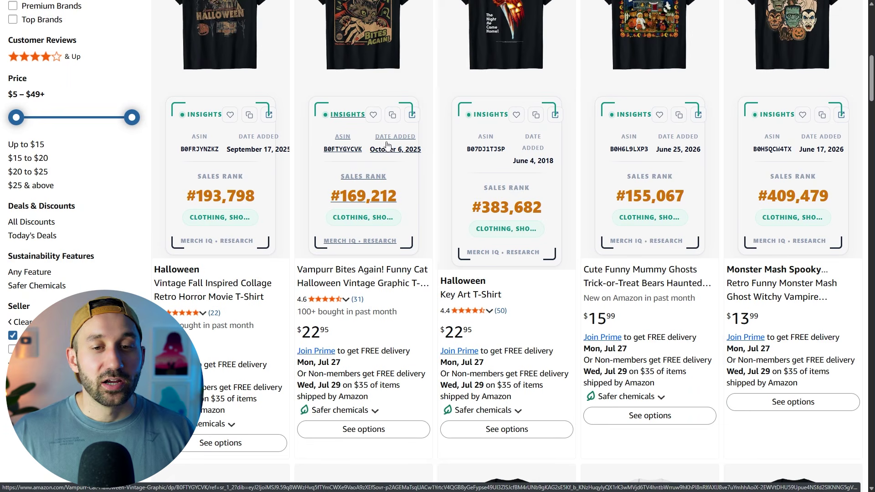
pyautogui.scroll(-3, 387, 145)
pyautogui.scroll(10, 408, 240)
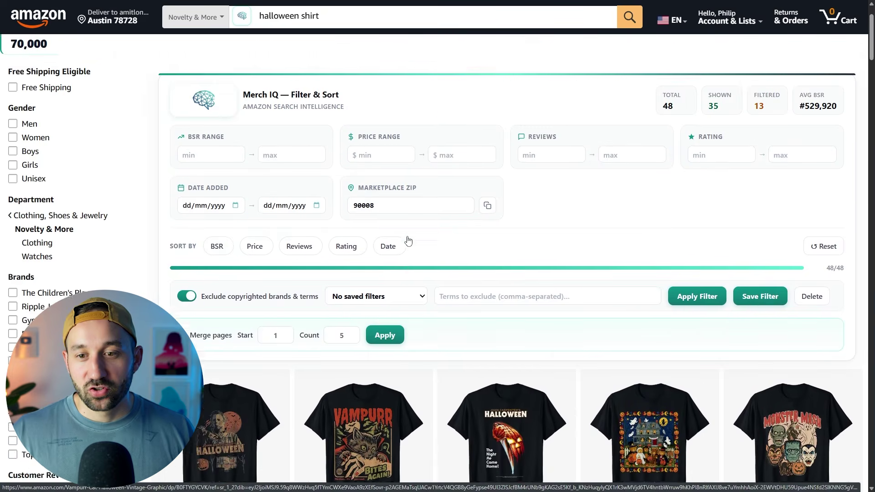
pyautogui.scroll(2, 408, 240)
pyautogui.scroll(-2, 408, 241)
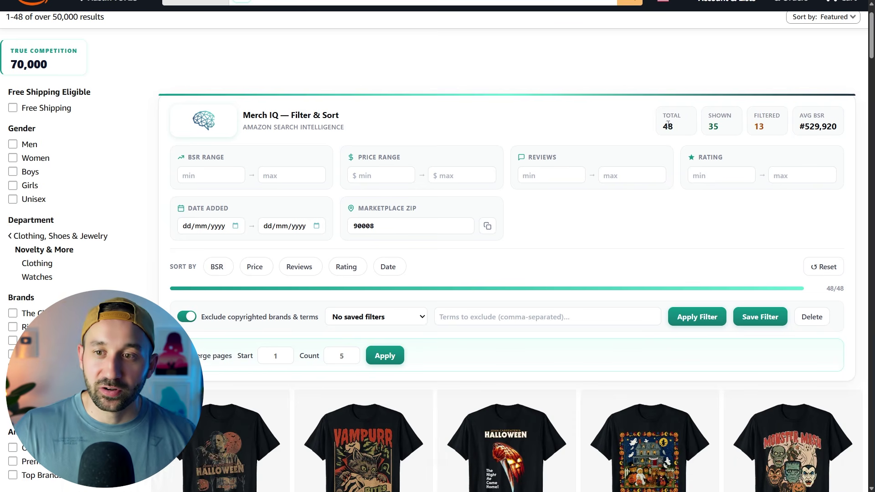
pyautogui.scroll(2, 610, 162)
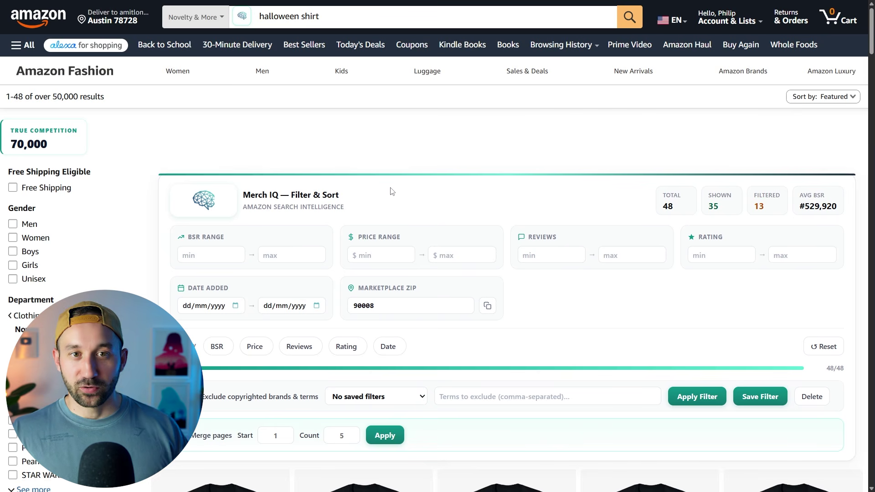
# Merge the search result pages with a start page of 1 and a count of 5.
pyautogui.scroll(-3, 408, 169)
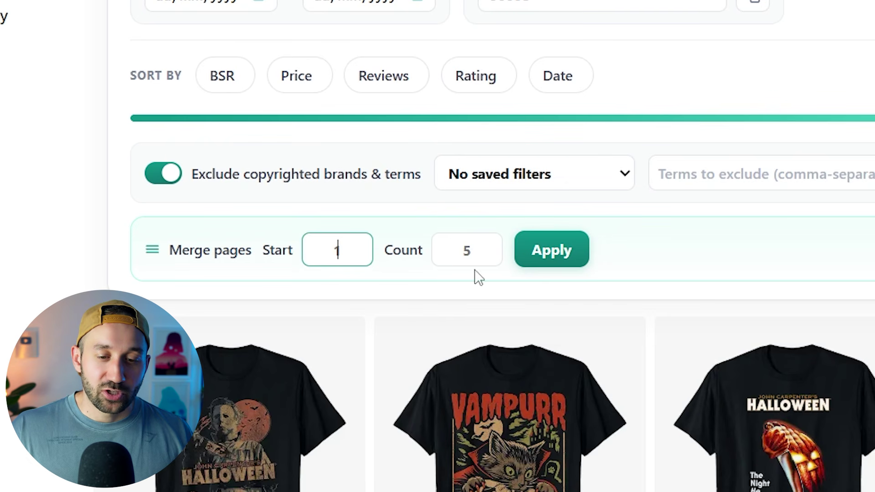
pyautogui.click(476, 250)
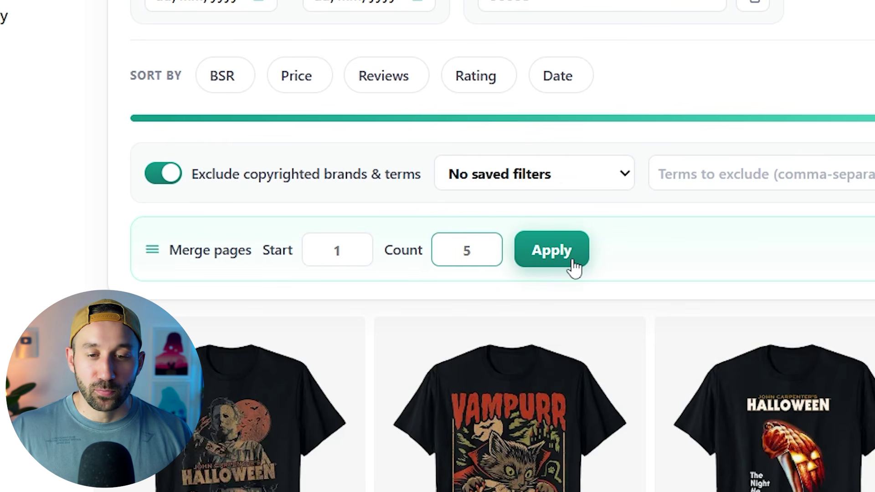
pyautogui.press('BackSpace')
pyautogui.write('10')
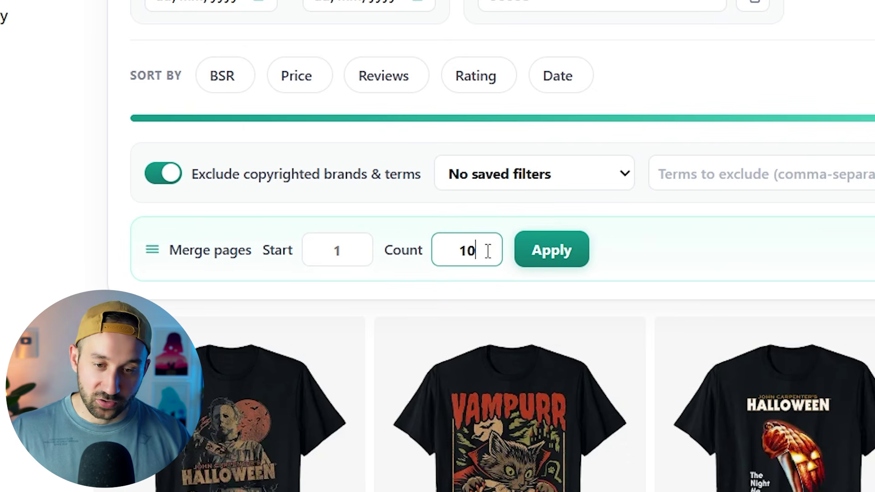
pyautogui.moveTo(485, 250); pyautogui.dragTo(458, 266)
pyautogui.write('5')
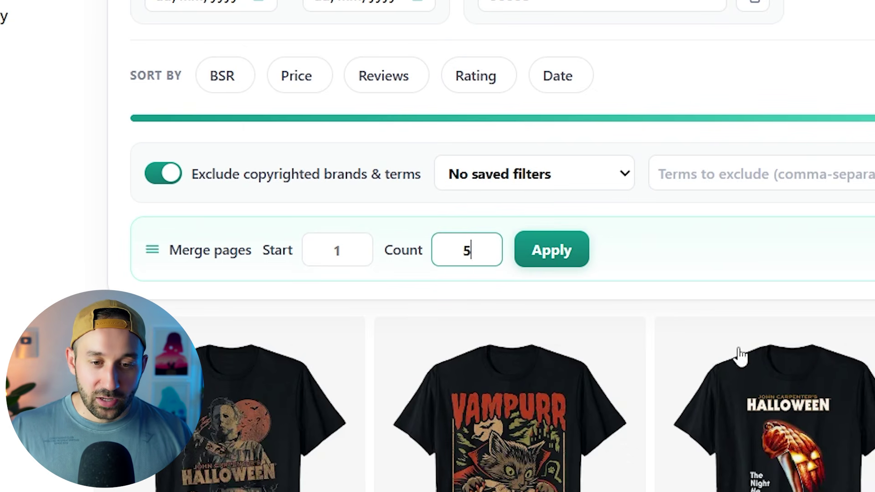
pyautogui.click(554, 257)
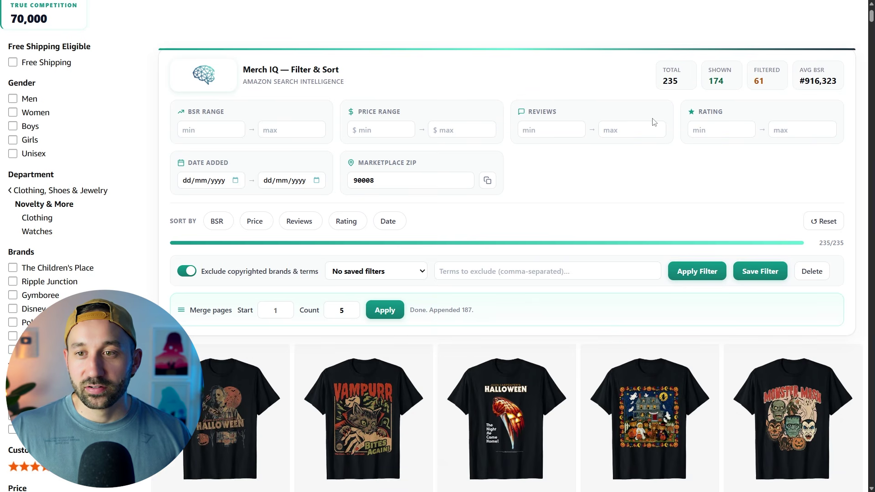
# Examine the total, shown and filtered figures for the merged results, along with the first row of shirt listings.
pyautogui.scroll(3, 654, 121)
pyautogui.scroll(-3, 654, 122)
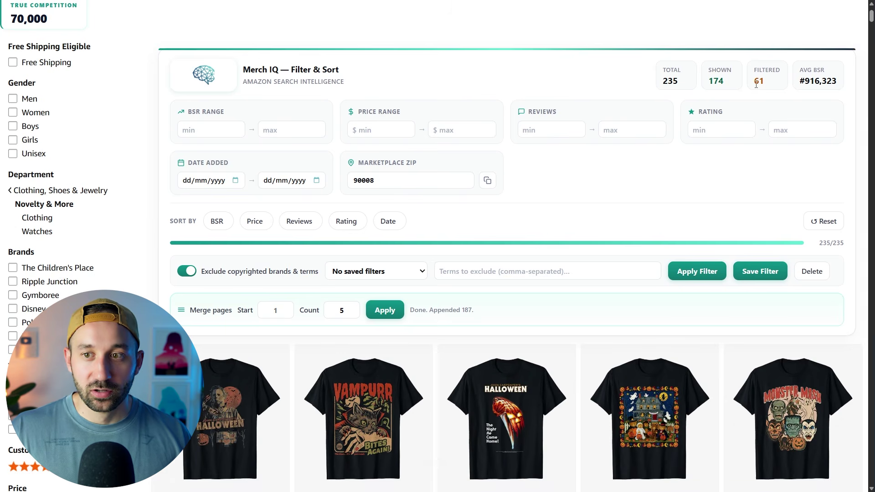
pyautogui.moveTo(730, 85); pyautogui.dragTo(707, 85)
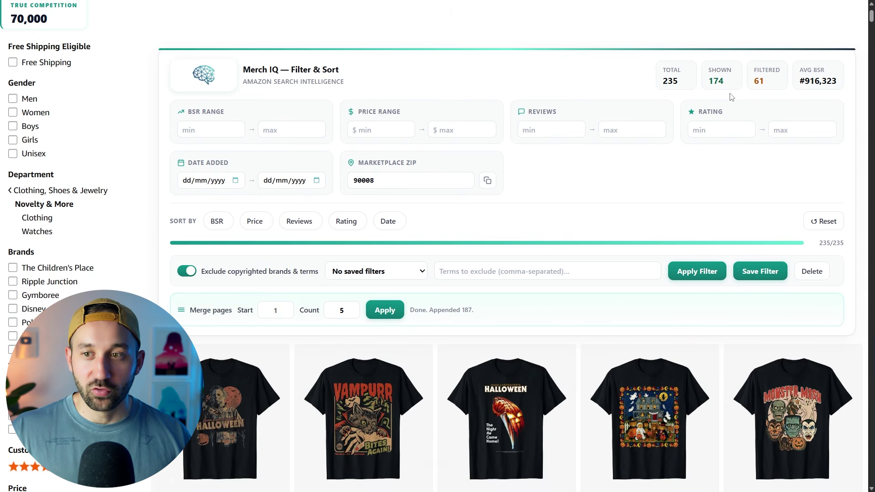
pyautogui.scroll(-3, 364, 231)
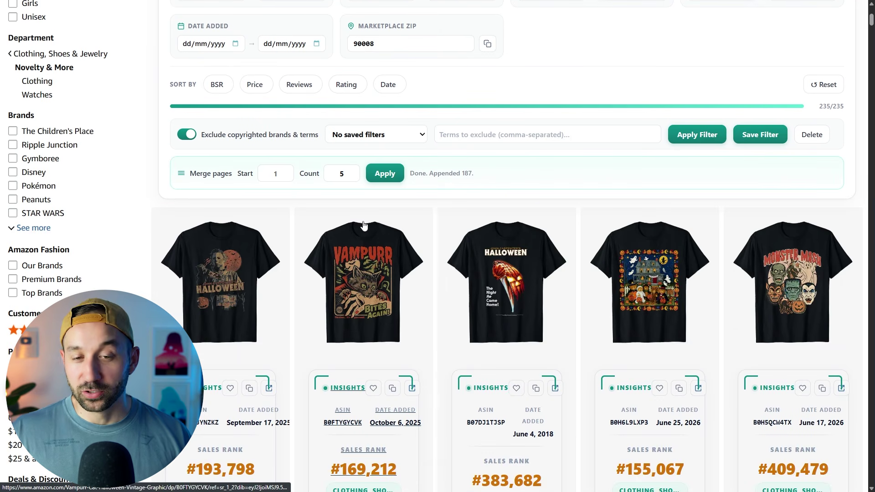
pyautogui.scroll(-2, 310, 194)
pyautogui.scroll(-10, 311, 195)
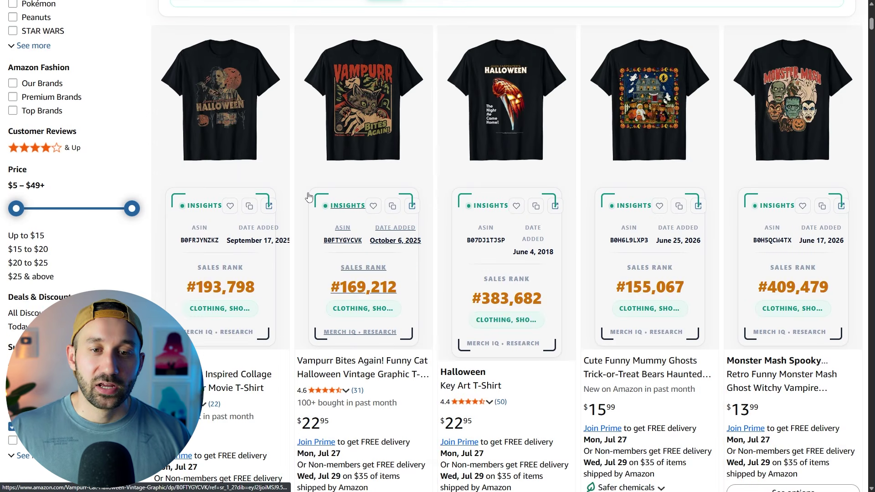
pyautogui.scroll(5, 348, 226)
pyautogui.scroll(10, 348, 227)
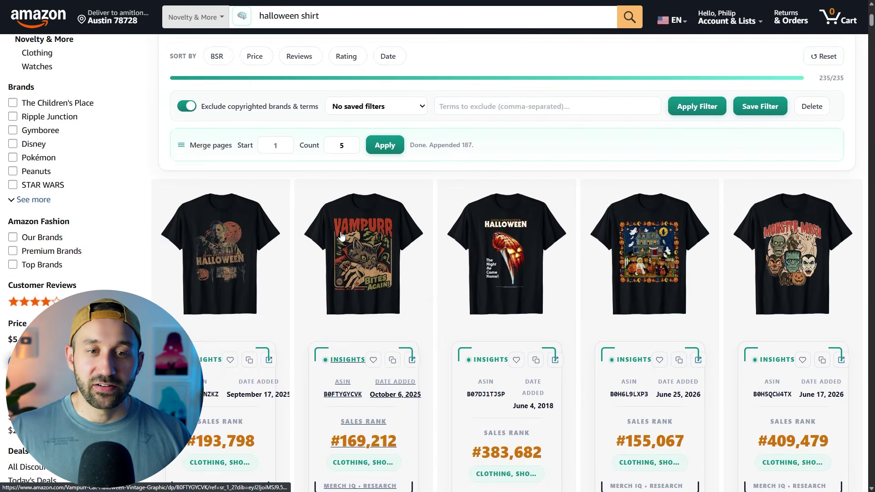
# Inspect the option that excludes copyrighted brands and terms and the field for custom terms to exclude.
pyautogui.click(186, 273)
pyautogui.click(193, 276)
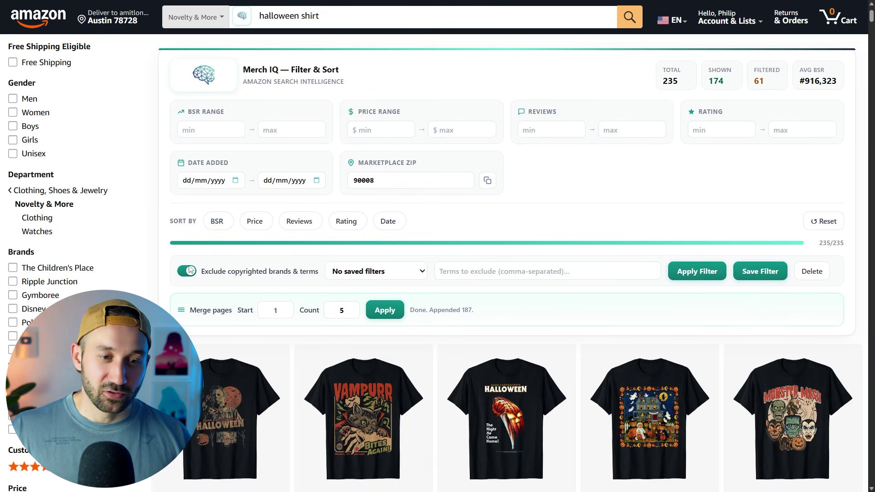
pyautogui.scroll(-5, 565, 241)
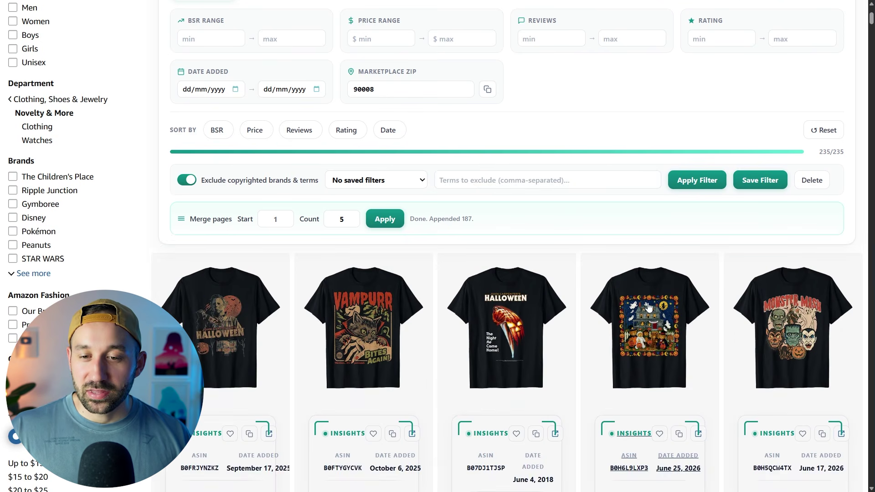
pyautogui.scroll(4, 579, 314)
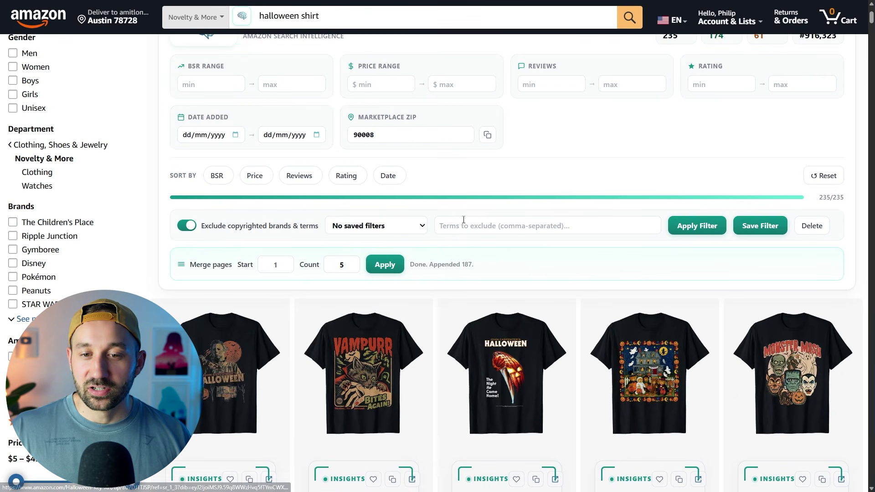
pyautogui.click(470, 234)
pyautogui.click(578, 179)
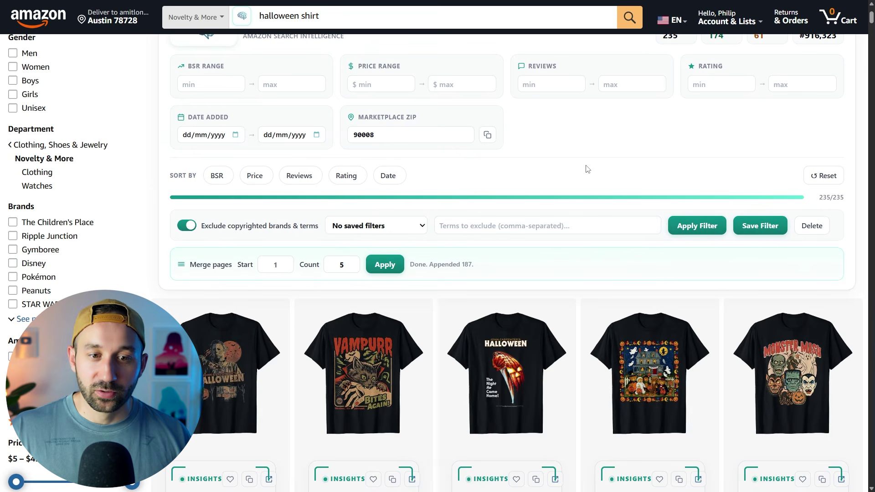
# Browse the merged Halloween shirt listings, comparing their designs, dates added and sales ranks.
pyautogui.scroll(4, 631, 171)
pyautogui.scroll(-2, 631, 169)
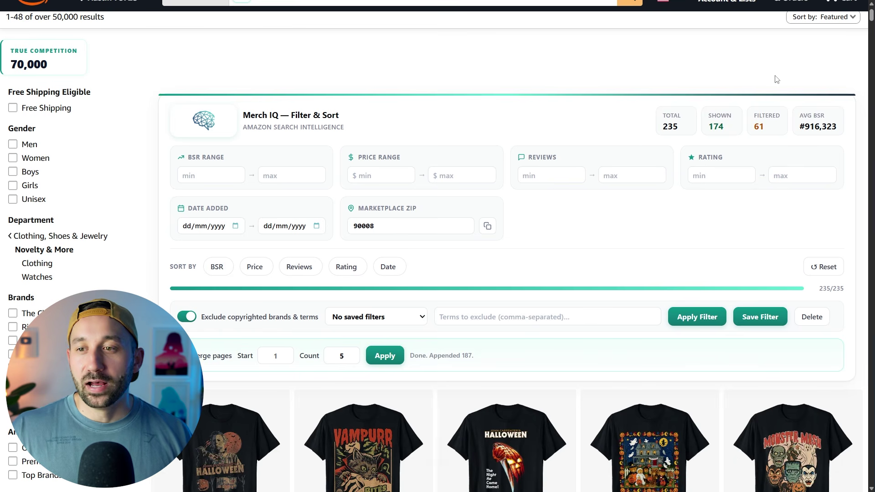
pyautogui.scroll(-15, 646, 184)
pyautogui.scroll(-10, 594, 265)
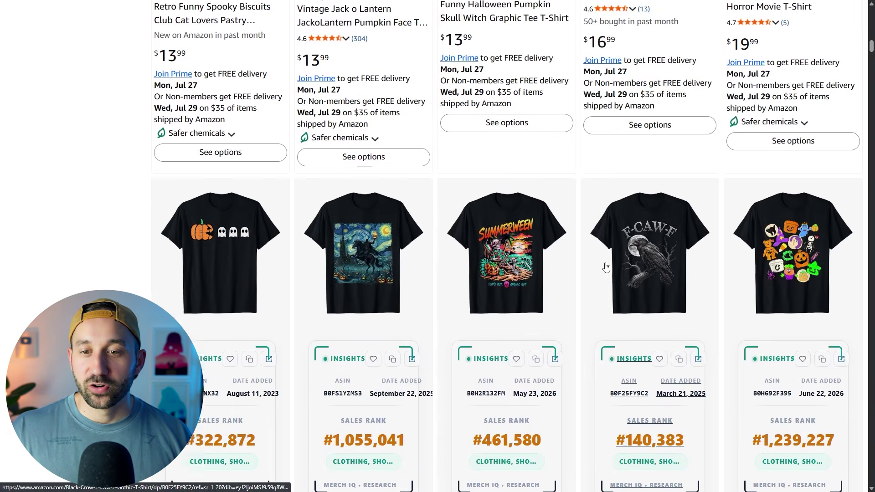
pyautogui.scroll(-20, 569, 359)
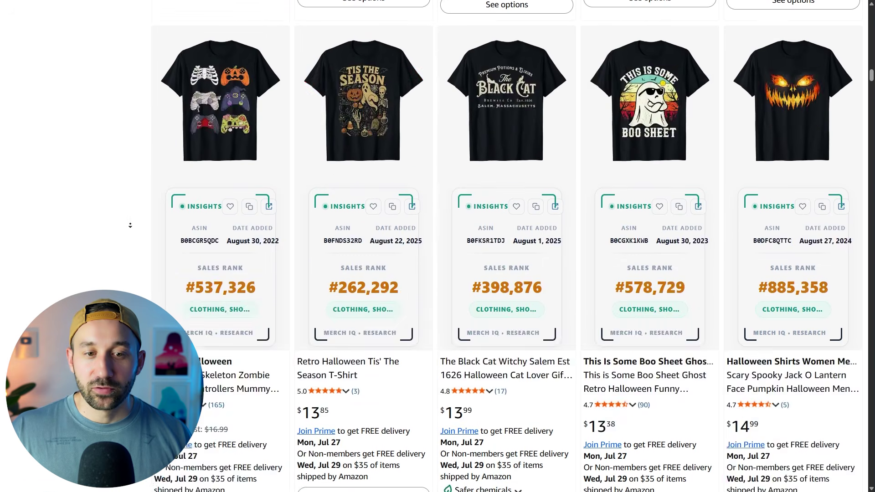
pyautogui.scroll(-20, 163, 222)
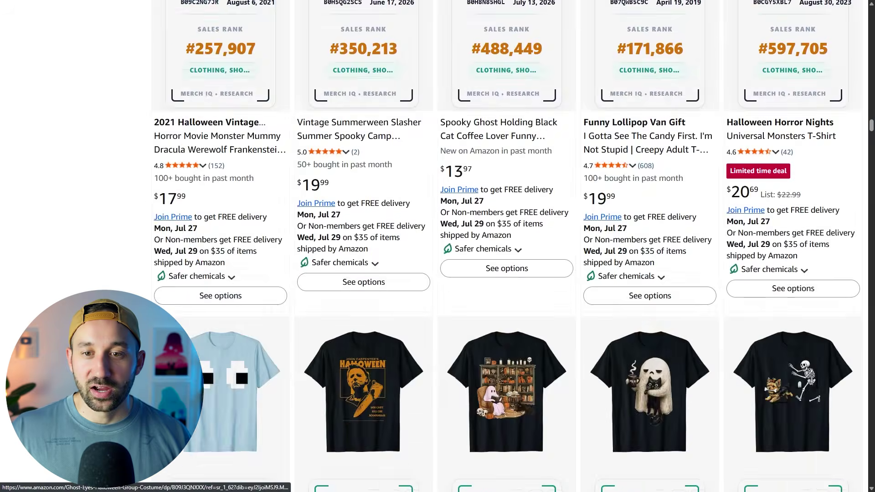
pyautogui.scroll(-20, 203, 317)
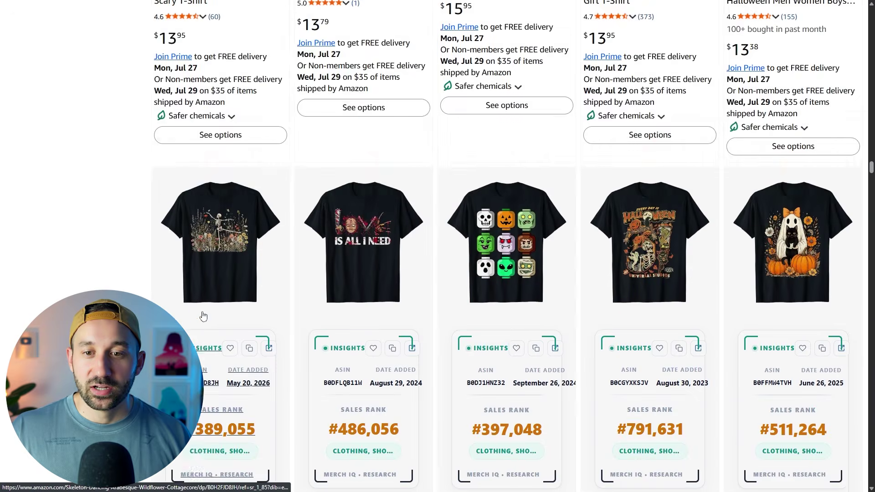
pyautogui.scroll(-10, 211, 316)
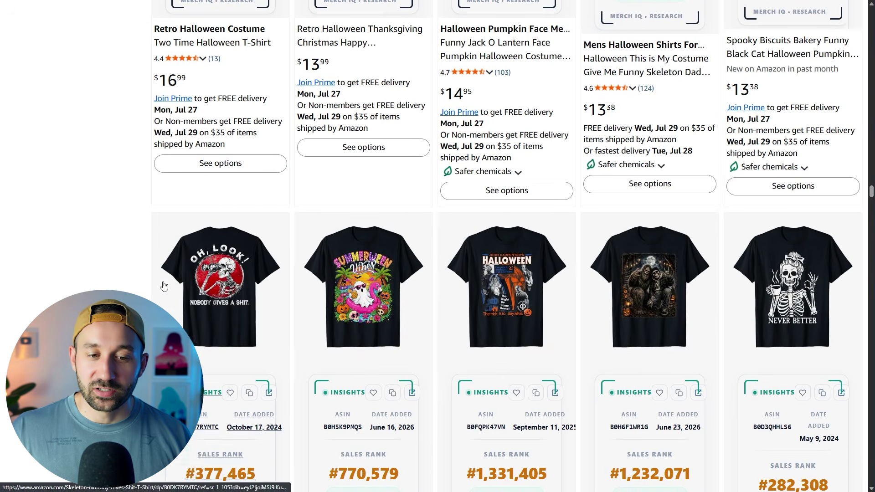
pyautogui.scroll(-7, 115, 263)
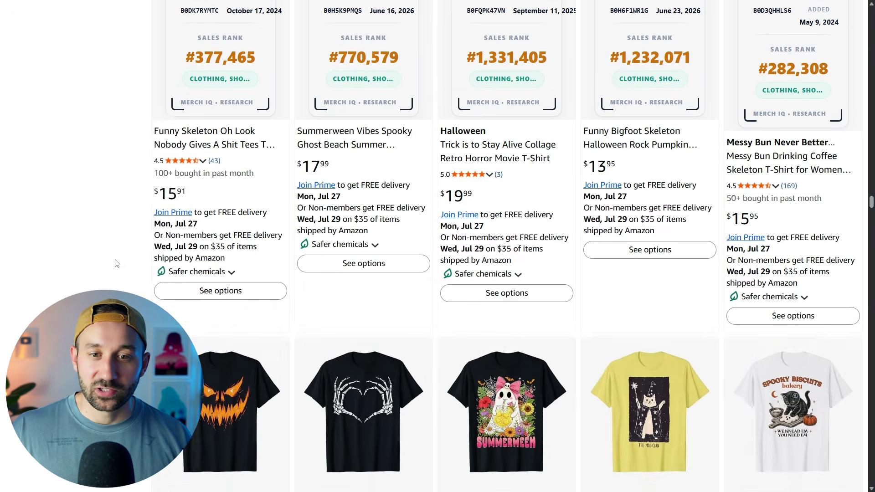
pyautogui.scroll(-3, 118, 264)
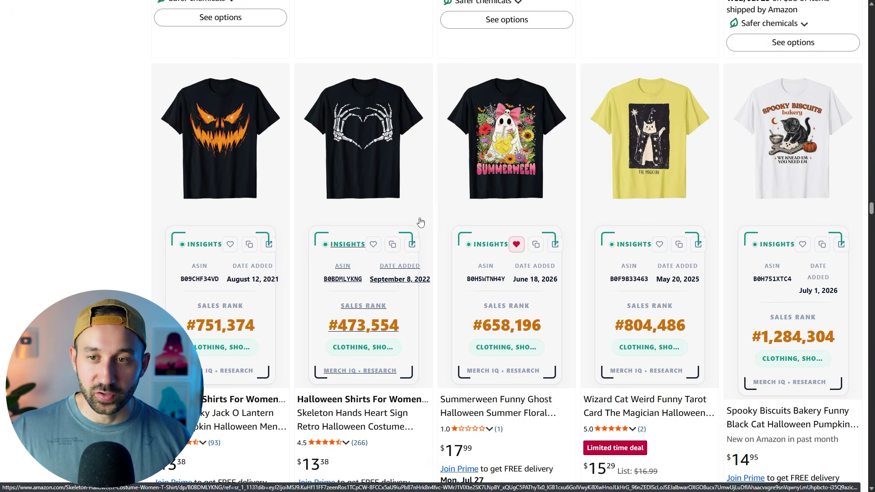
# Save the Glam Ghost Preppy Spooky Boo shirt to the favorites while comparing dates added and sales ranks across the merged listings.
pyautogui.scroll(-5, 507, 223)
pyautogui.scroll(-7, 506, 223)
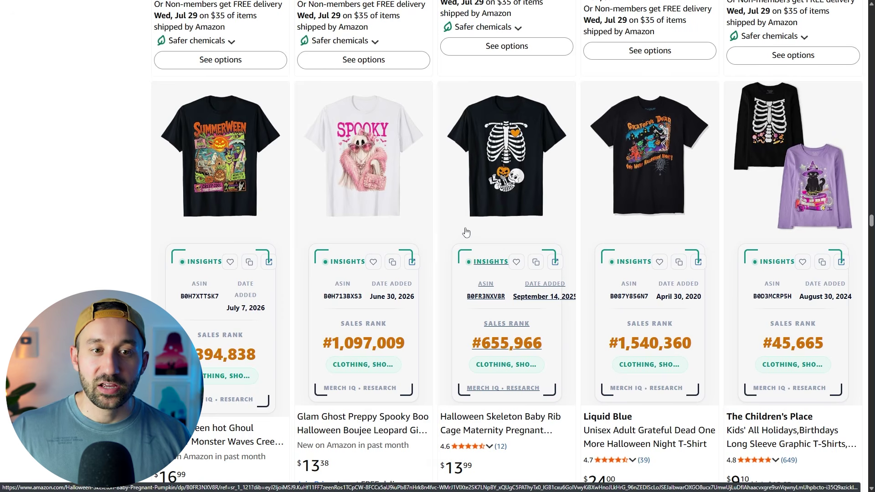
pyautogui.scroll(1, 403, 231)
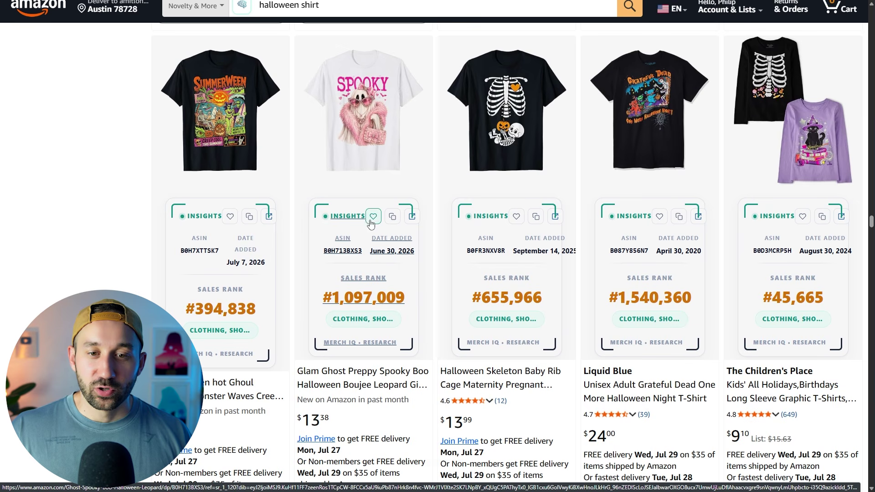
pyautogui.scroll(-11, 375, 230)
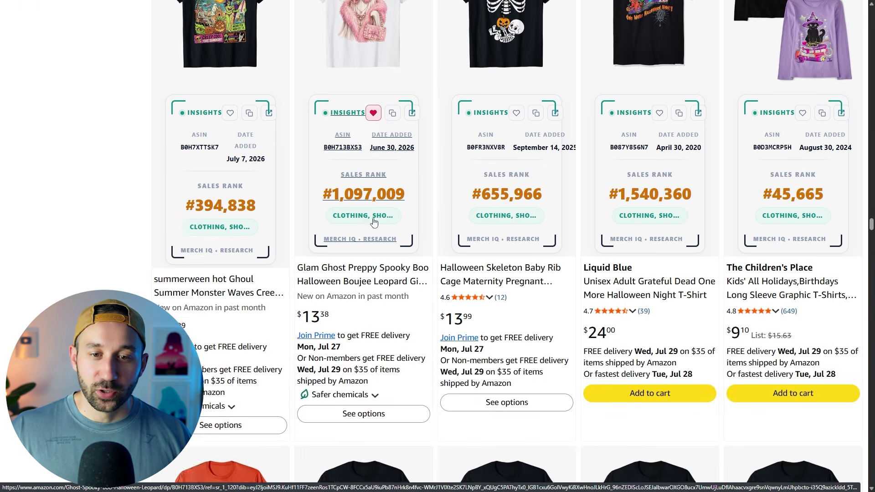
pyautogui.scroll(-11, 515, 188)
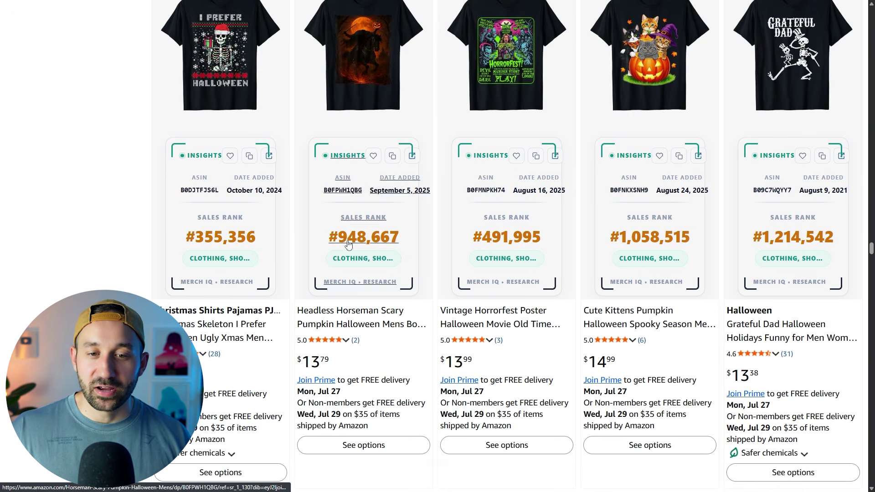
pyautogui.scroll(-1, 774, 253)
pyautogui.scroll(-11, 779, 255)
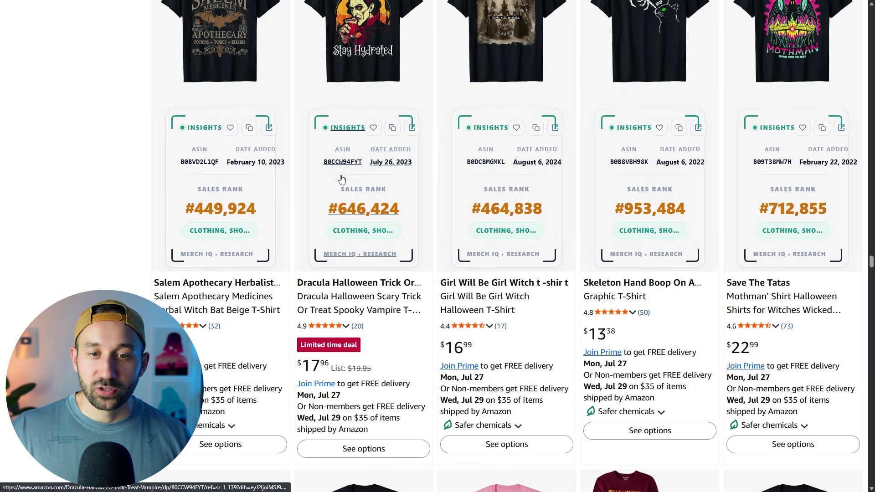
pyautogui.scroll(-10, 538, 228)
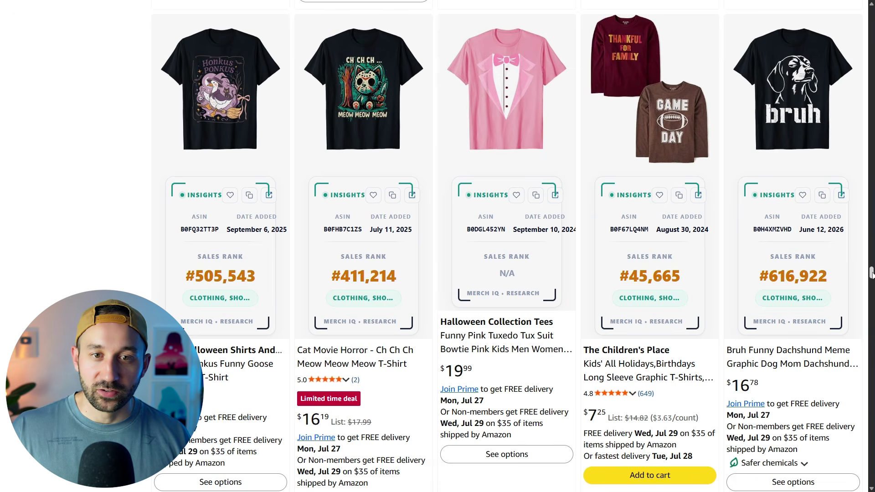
# Sort the merged results by BSR in ascending order and review the best-ranked shirts.
pyautogui.press('Home')
pyautogui.scroll(-2, 453, 285)
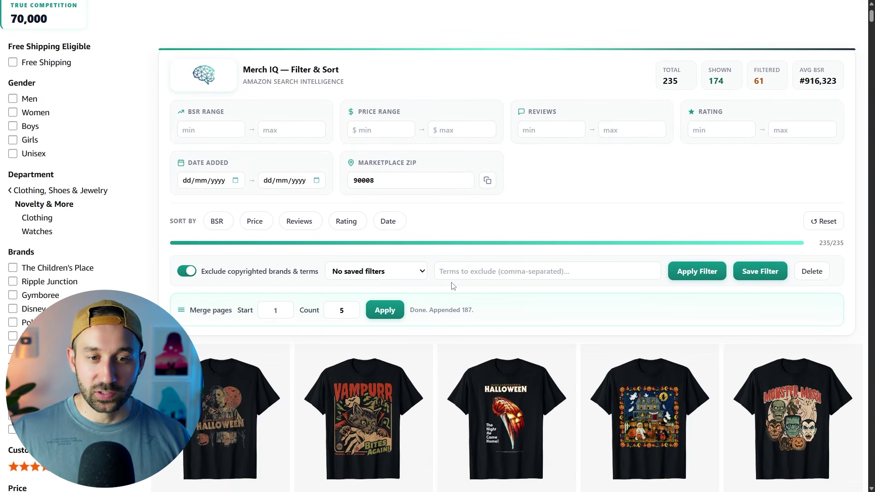
pyautogui.click(223, 224)
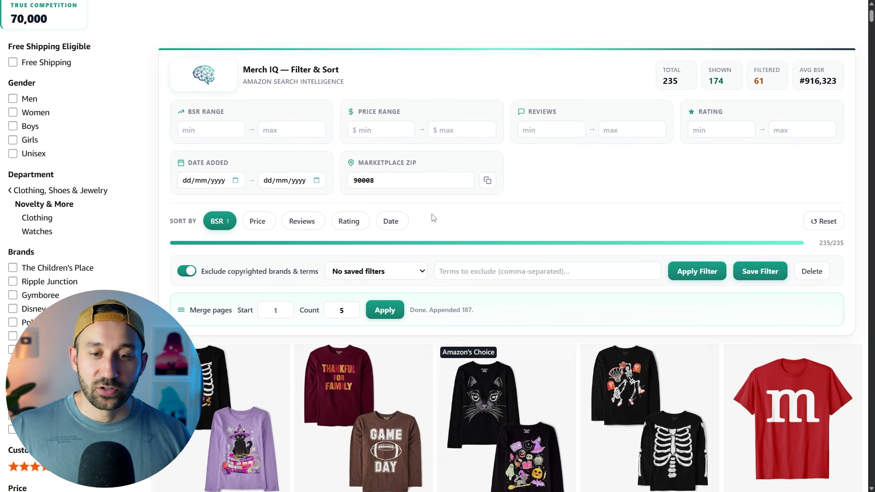
pyautogui.scroll(-6, 433, 217)
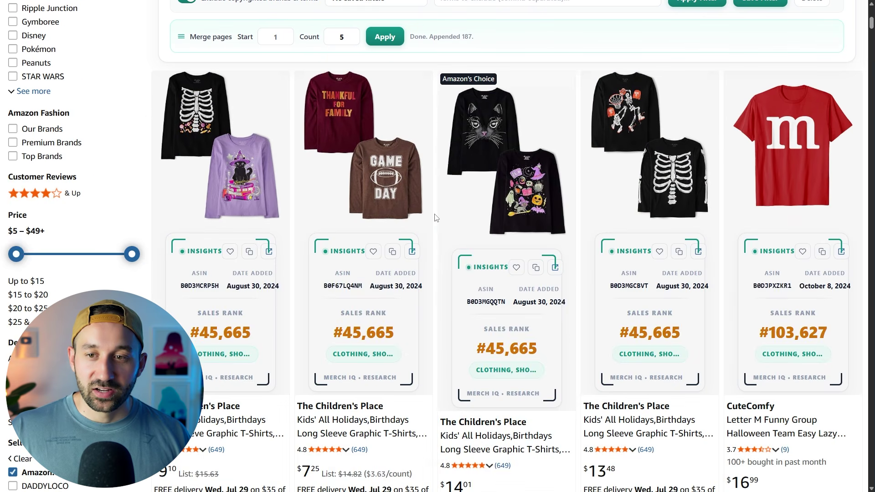
pyautogui.scroll(-9, 434, 218)
pyautogui.scroll(-17, 442, 220)
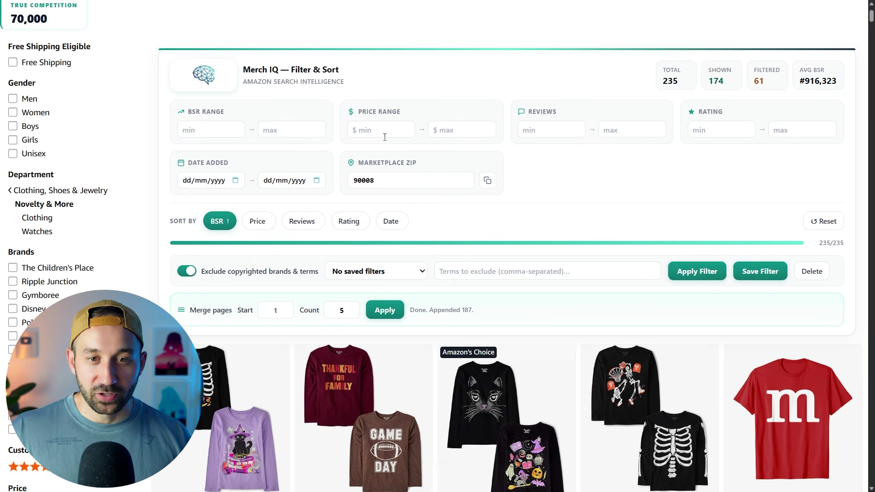
# Limit the date added range to 01/01/2026 through 25/07/2026.
pyautogui.click(236, 181)
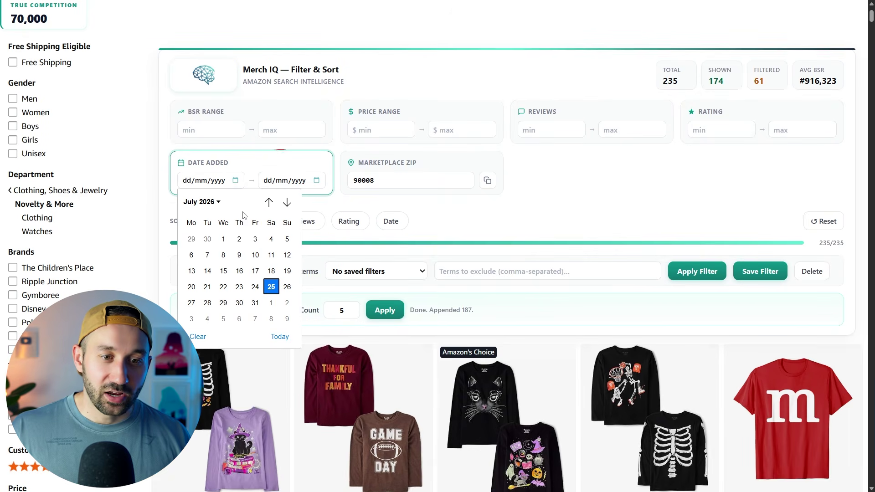
pyautogui.click(213, 203)
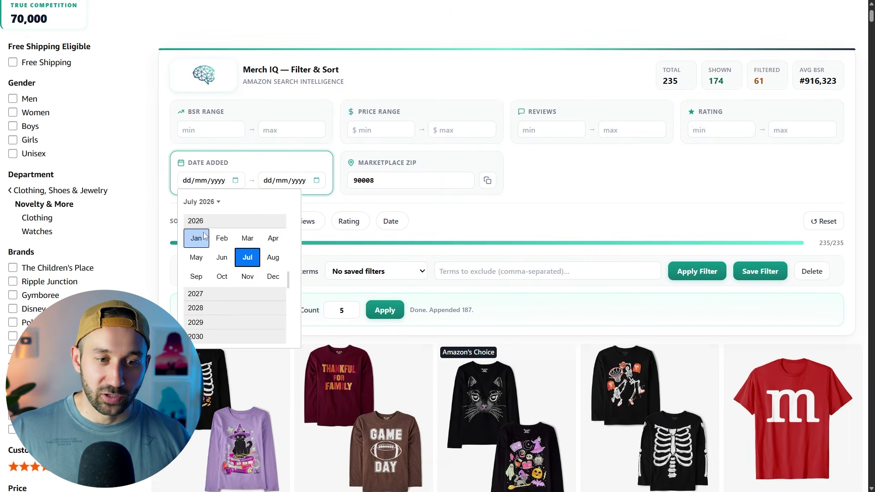
pyautogui.click(195, 238)
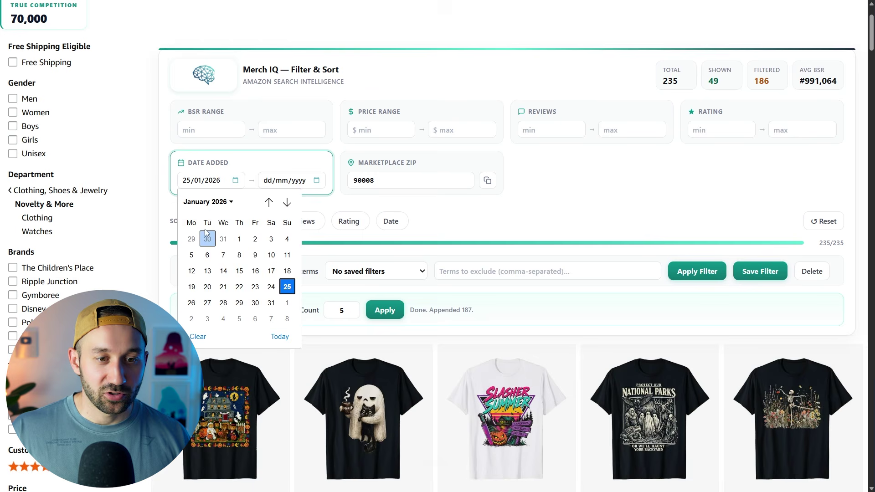
pyautogui.click(226, 241)
pyautogui.click(317, 182)
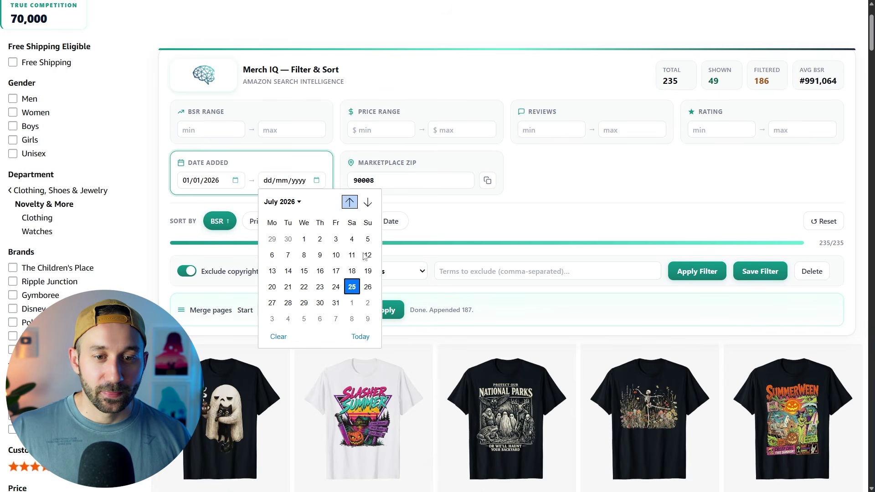
pyautogui.click(355, 289)
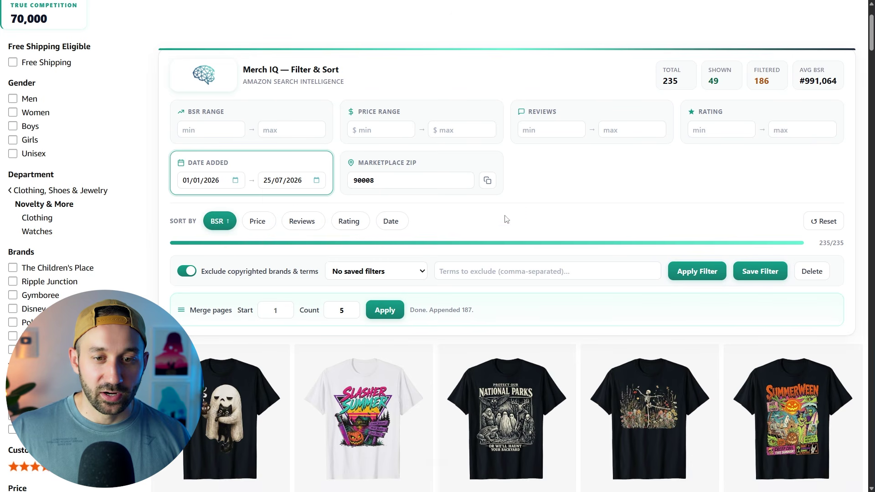
# Browse the shirts added in 2026, comparing their designs, dates added and sales ranks.
pyautogui.scroll(-5, 585, 202)
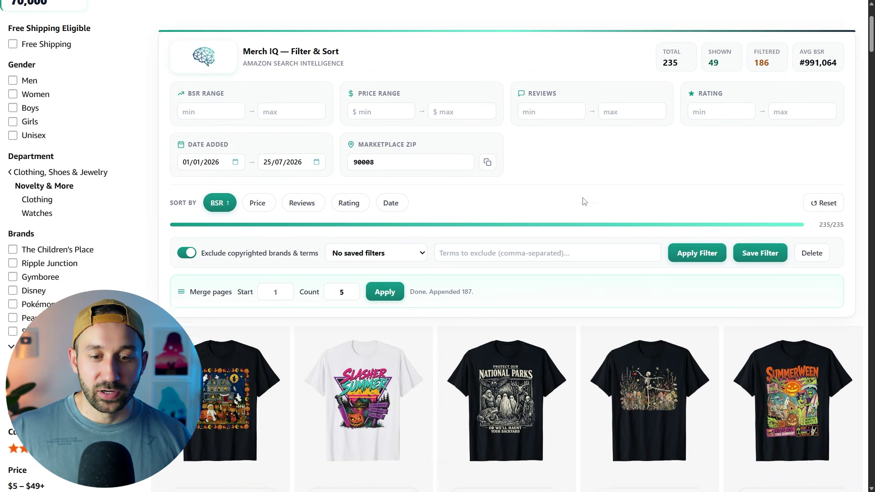
pyautogui.scroll(-2, 571, 384)
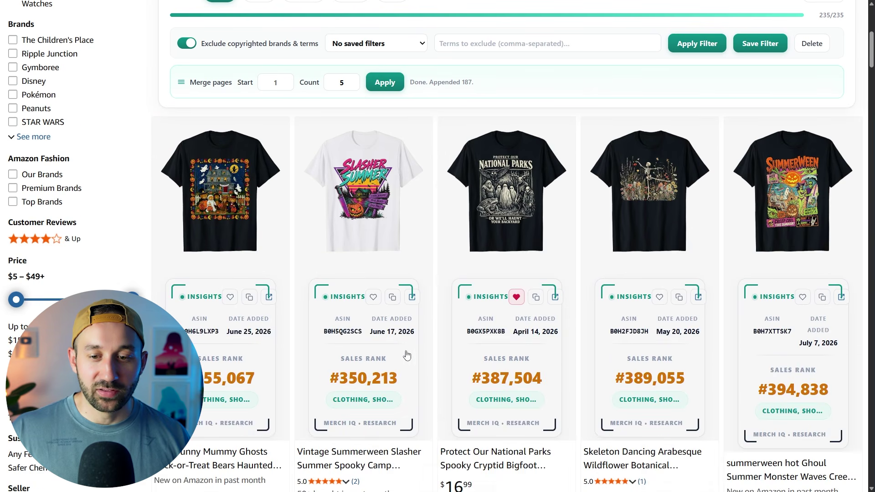
pyautogui.scroll(-1, 277, 362)
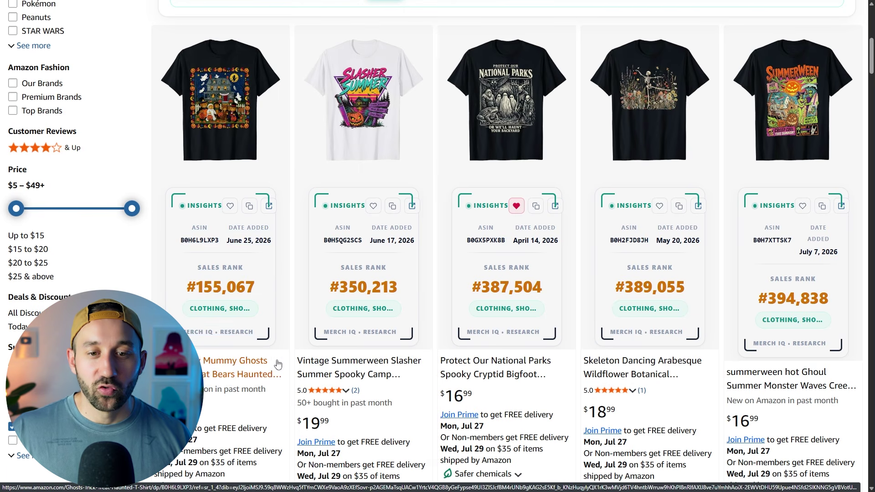
pyautogui.scroll(-10, 269, 328)
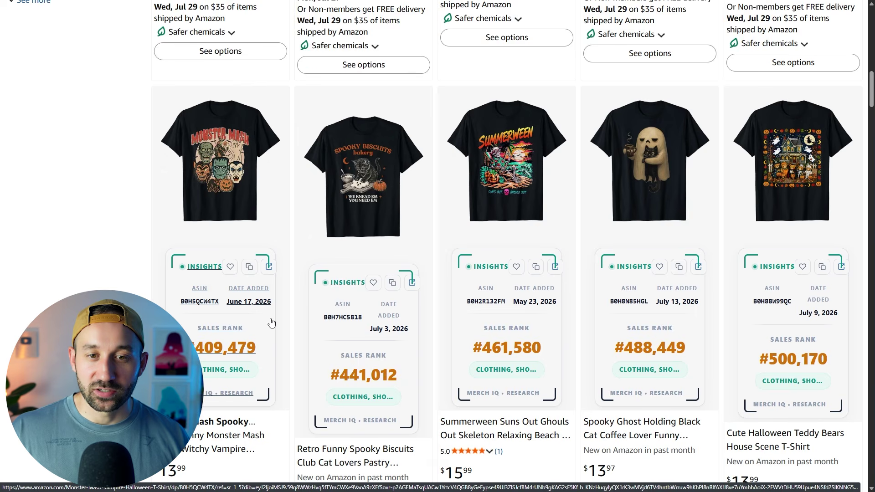
pyautogui.scroll(-9, 271, 323)
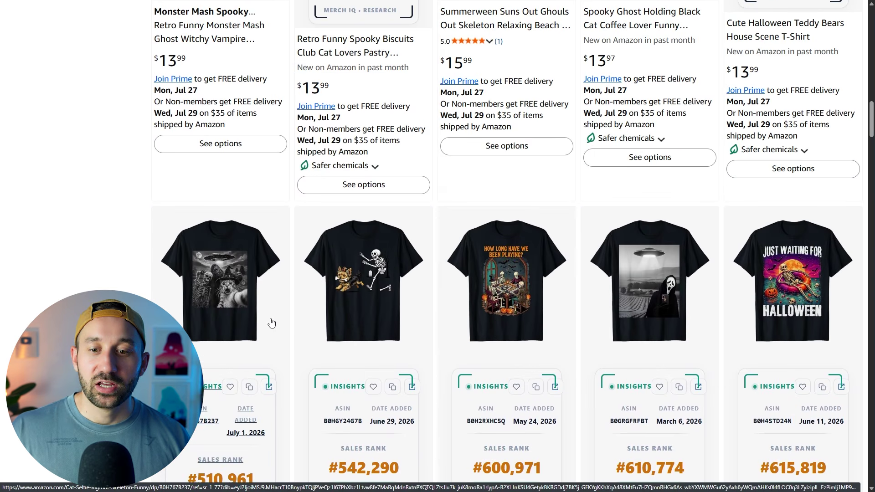
pyautogui.scroll(-3, 136, 237)
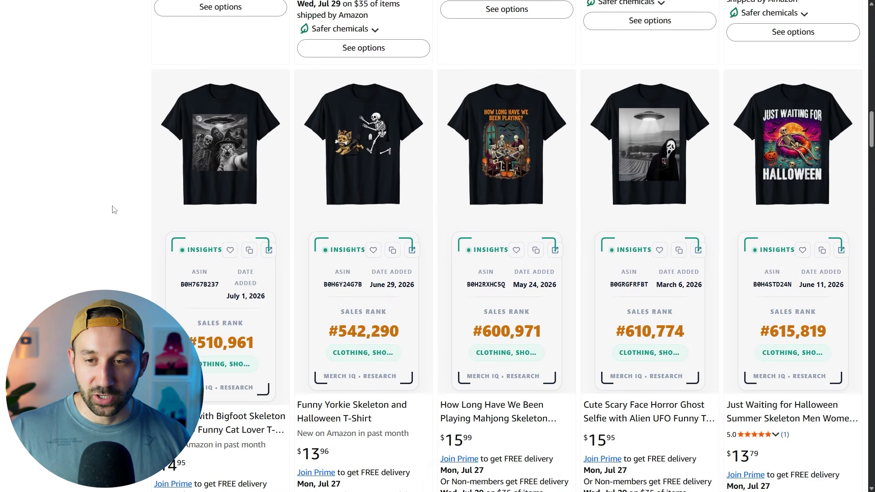
pyautogui.scroll(-9, 114, 210)
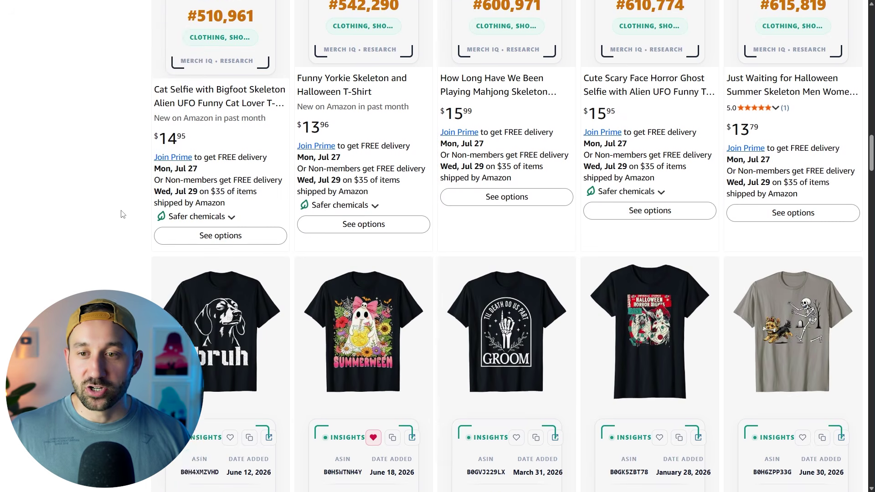
pyautogui.scroll(-13, 122, 214)
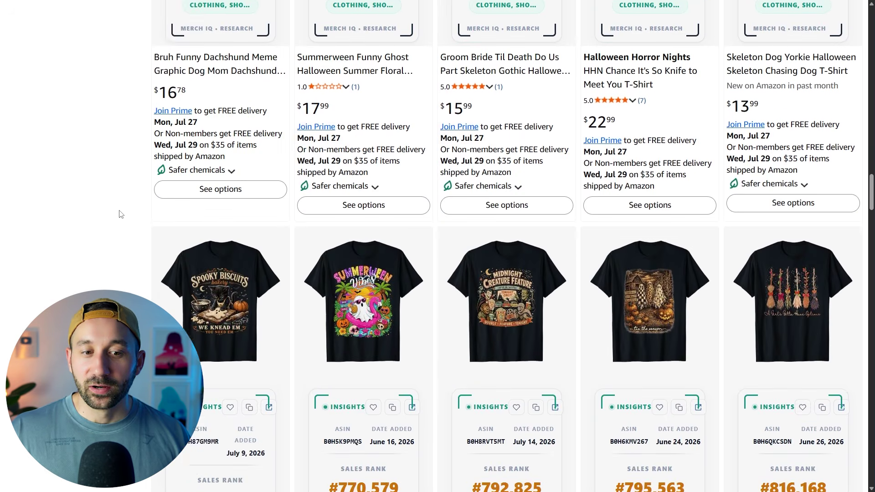
# Reset the Merch IQ filters and sorting for the merged results.
pyautogui.scroll(20, 122, 184)
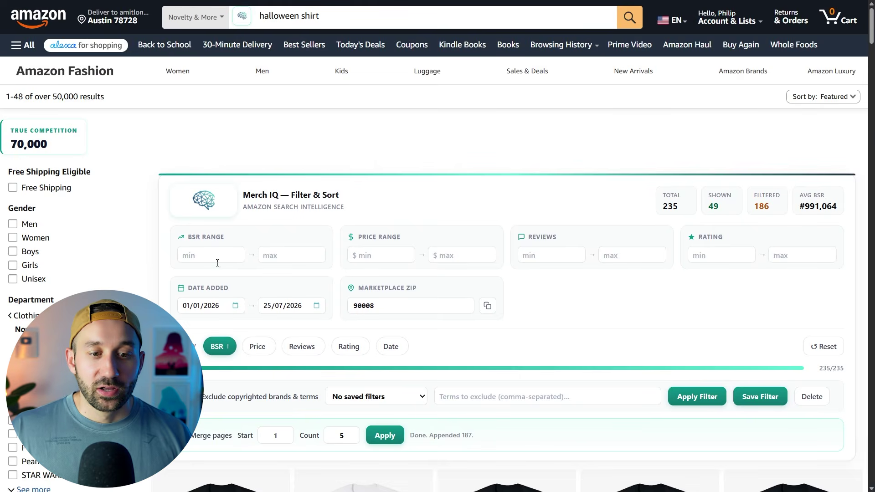
pyautogui.scroll(-2, 228, 253)
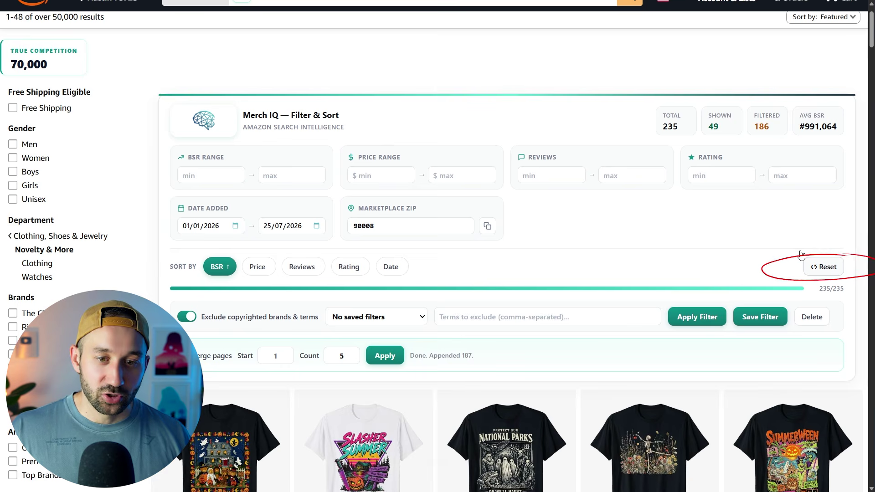
pyautogui.click(825, 269)
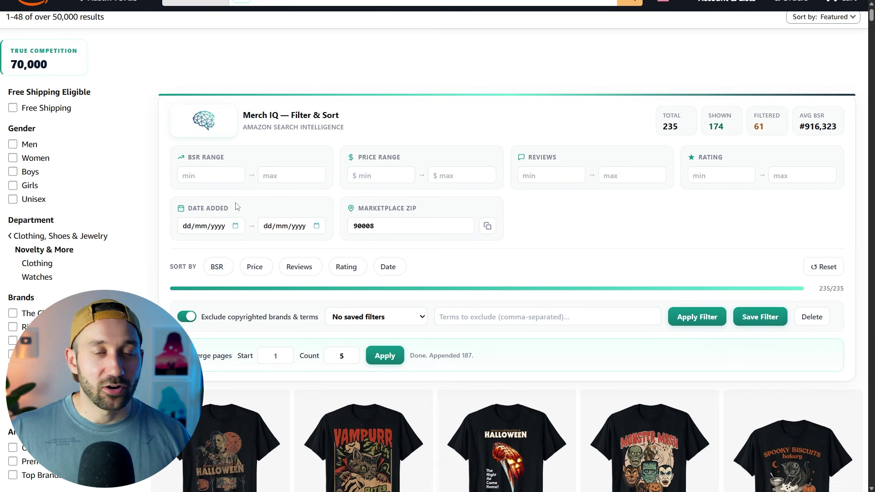
# Set the BSR range to 300000 through 500000 and review the matching shirt listings.
pyautogui.click(211, 174)
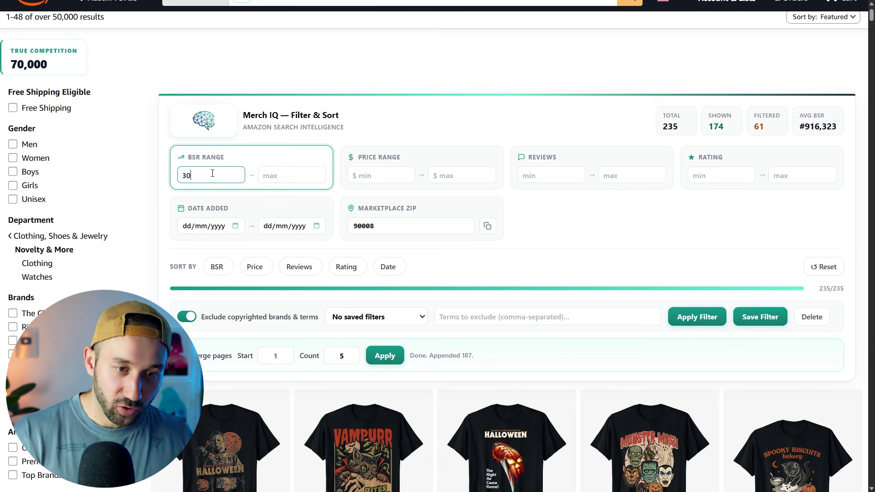
pyautogui.press('Tab')
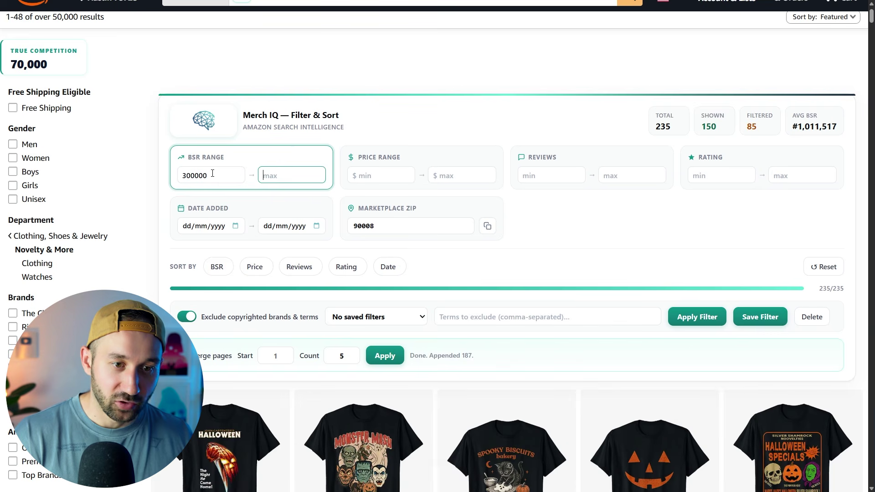
pyautogui.write('500000')
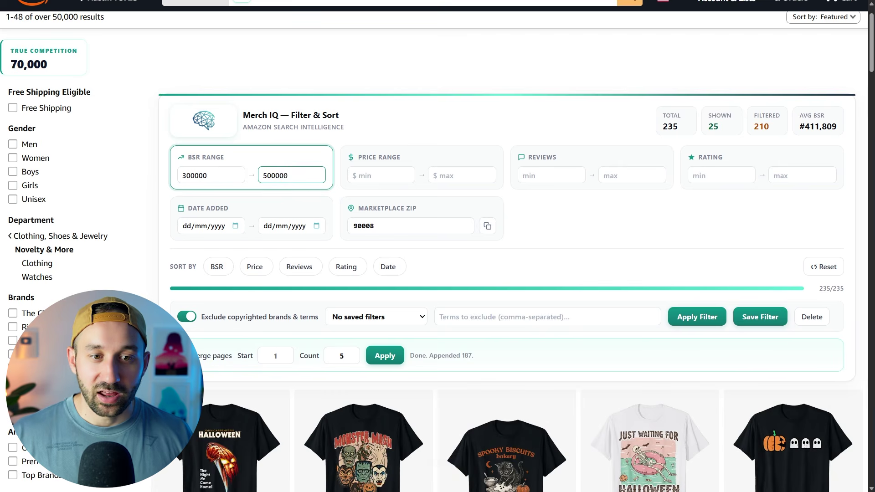
pyautogui.scroll(-9, 339, 212)
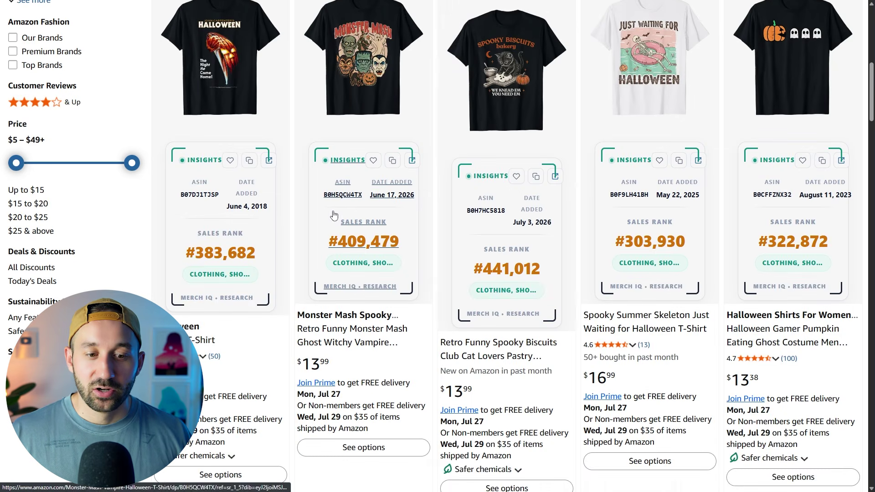
pyautogui.scroll(-7, 219, 253)
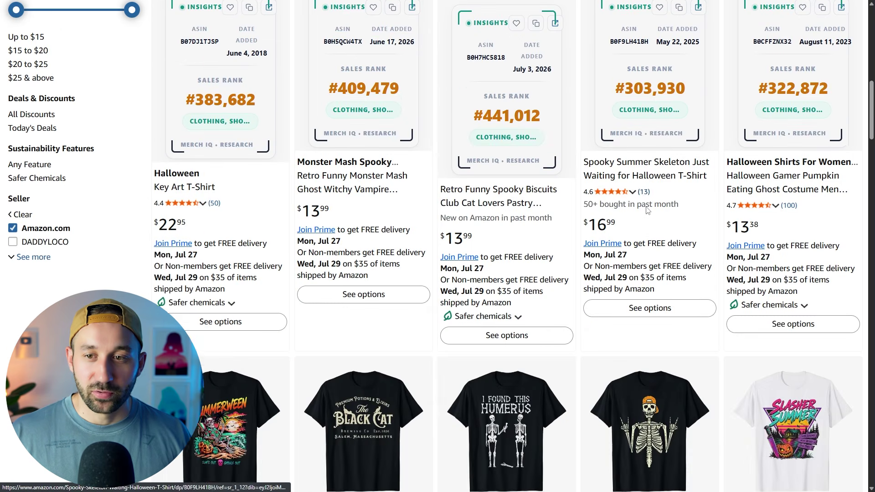
pyautogui.scroll(-16, 646, 211)
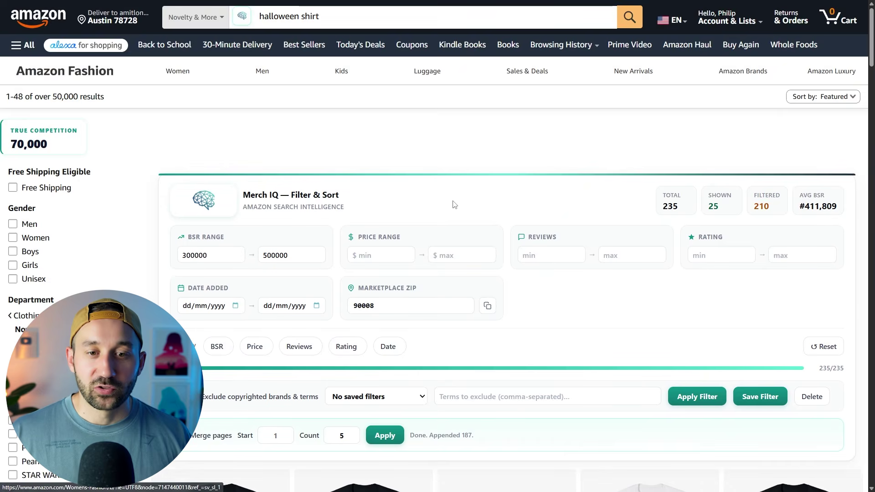
# Open the Merch IQ favorites list of saved products.
pyautogui.scroll(-4, 454, 205)
pyautogui.scroll(1, 230, 125)
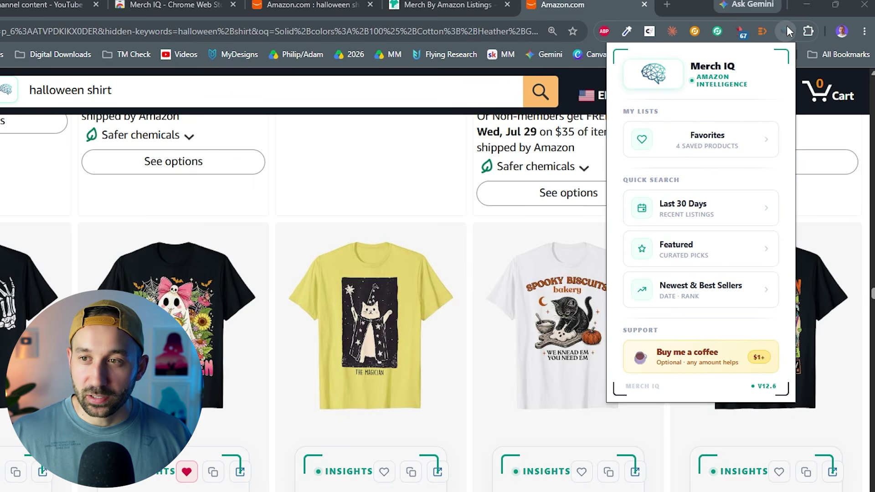
pyautogui.click(711, 144)
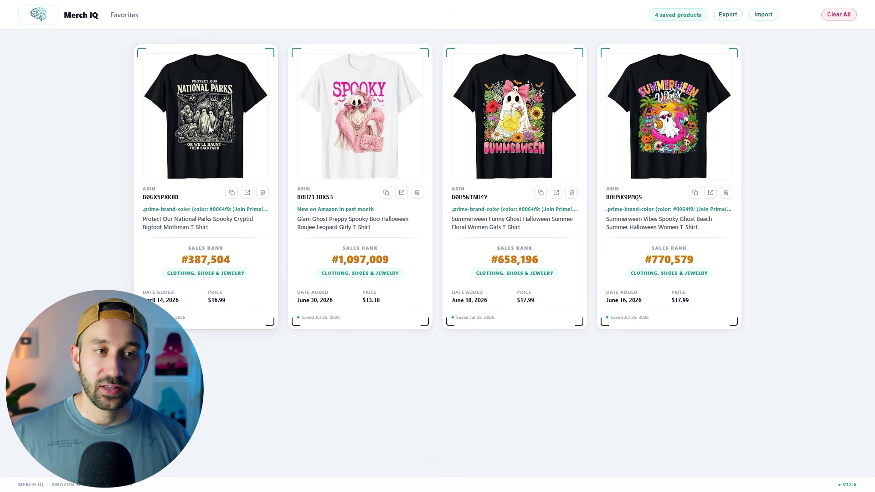
# Run the Newest & Best Sellers quick search from the Merch IQ extension and bring its shirt results into view.
pyautogui.click(768, 19)
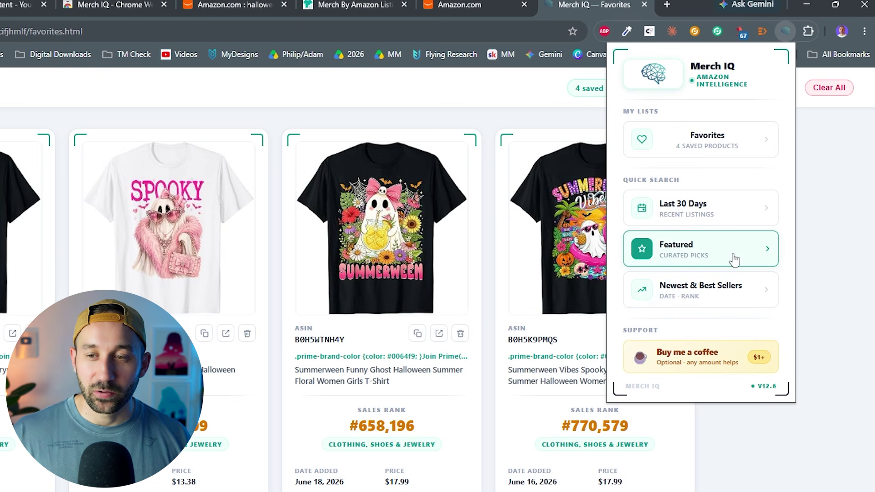
pyautogui.click(703, 302)
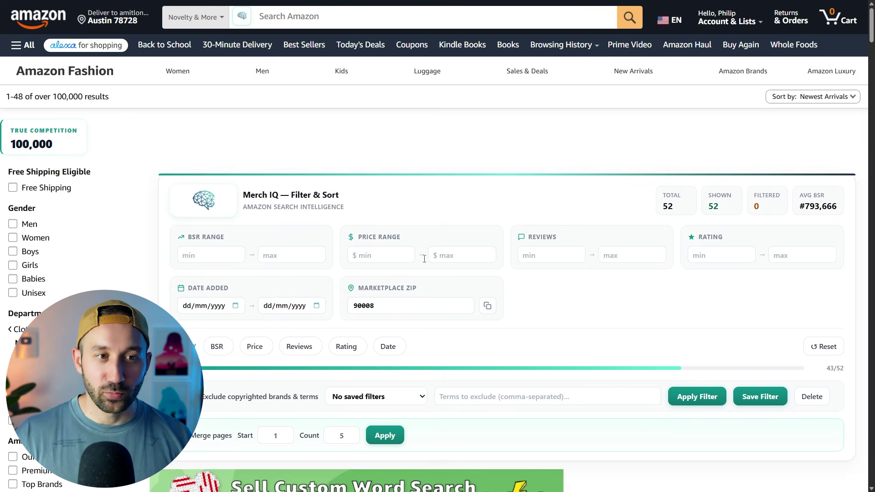
pyautogui.scroll(-8, 426, 256)
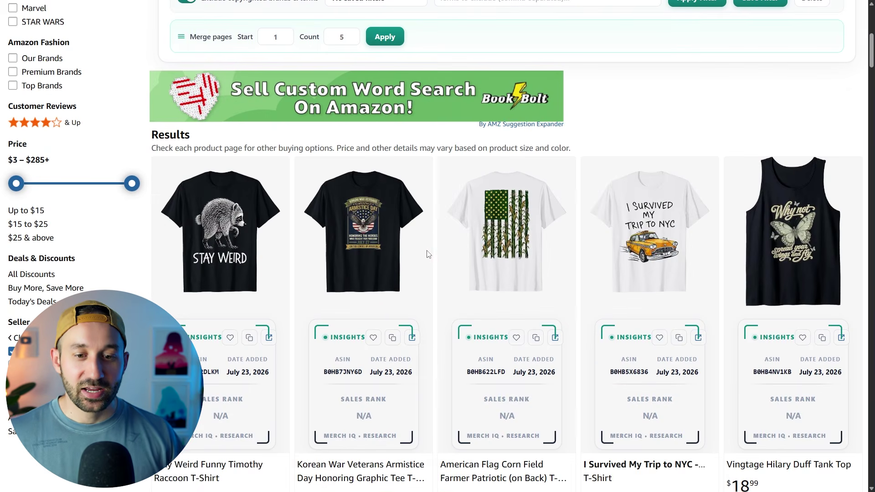
# Browse the newest shirt listings added July 21 to 23, 2026, comparing their designs, dates added and sales ranks.
pyautogui.scroll(-1, 431, 249)
pyautogui.scroll(-3, 433, 242)
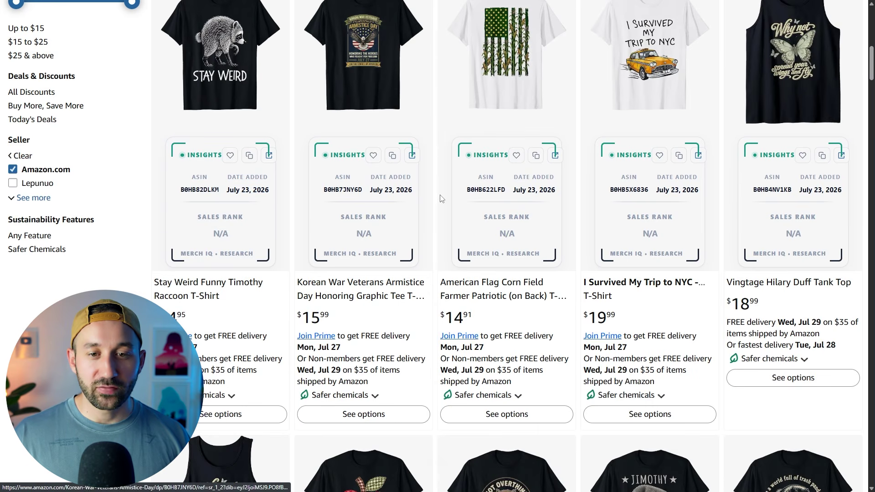
pyautogui.scroll(2, 572, 276)
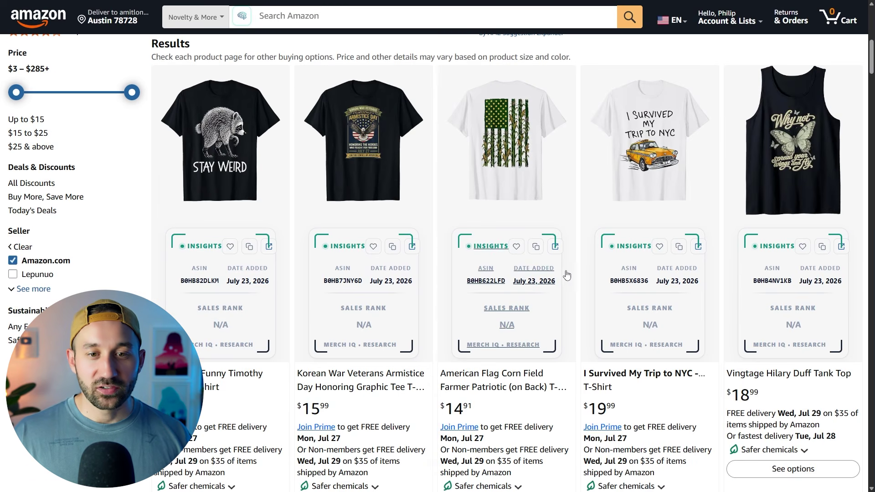
pyautogui.scroll(-3, 565, 273)
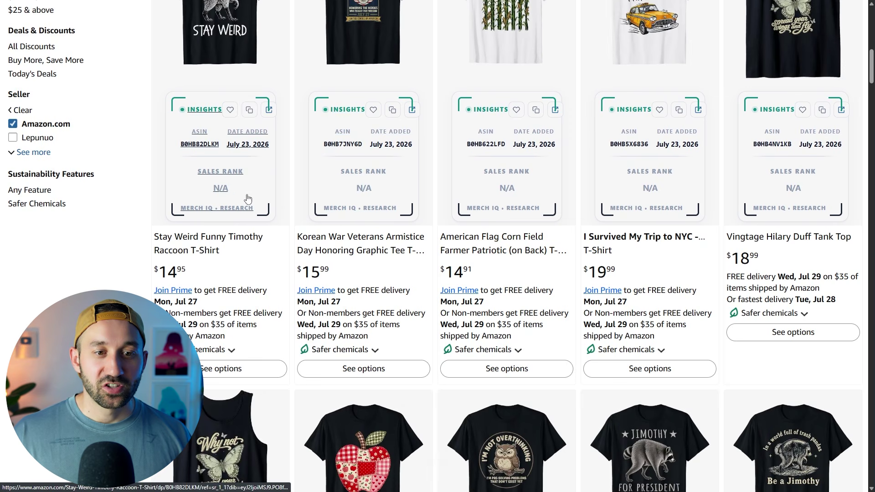
pyautogui.scroll(-8, 338, 243)
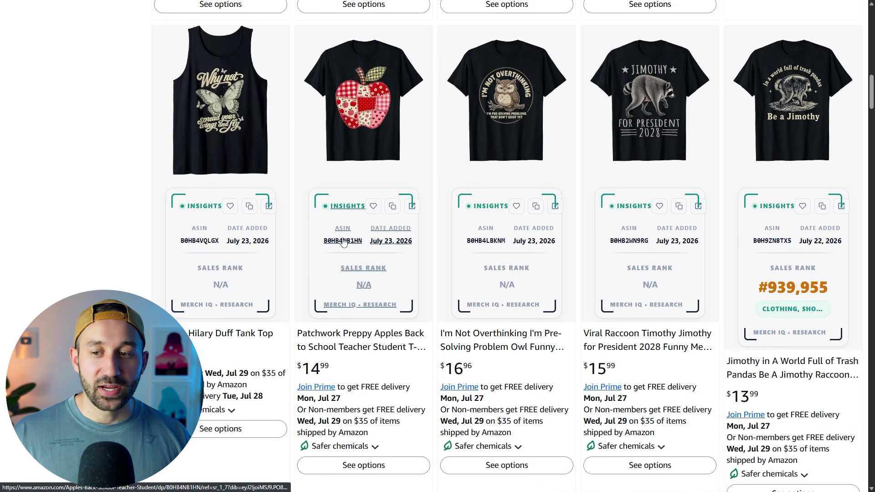
pyautogui.scroll(1, 343, 243)
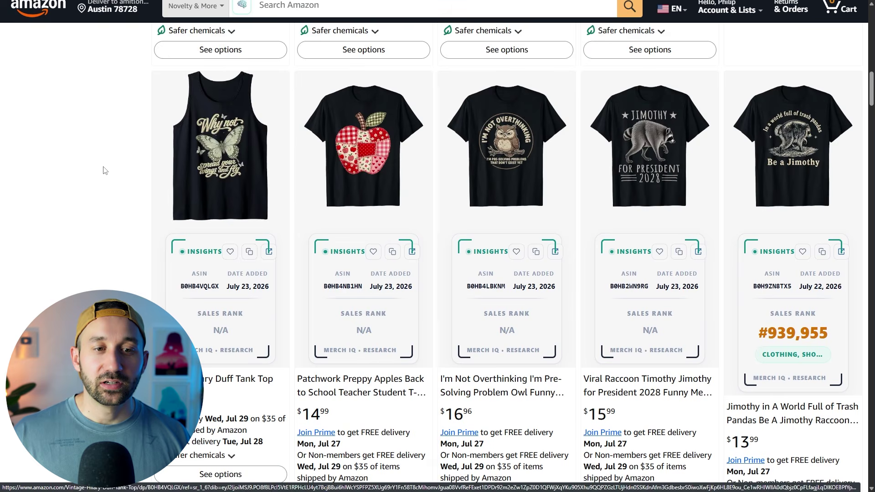
pyautogui.scroll(-3, 101, 228)
pyautogui.scroll(-7, 100, 227)
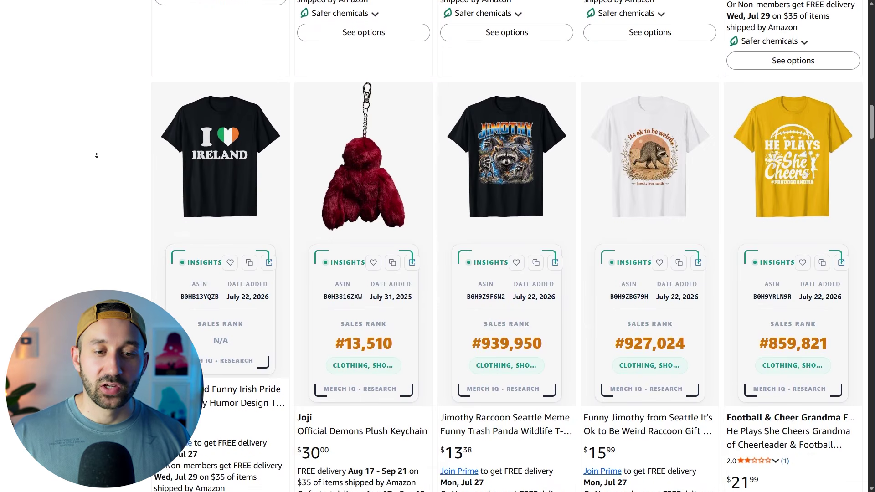
pyautogui.scroll(-3, 872, 296)
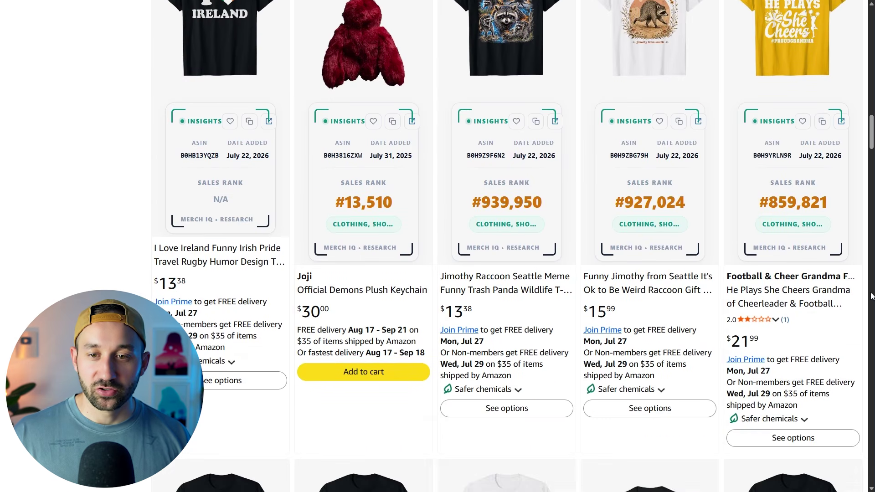
pyautogui.scroll(-9, 872, 297)
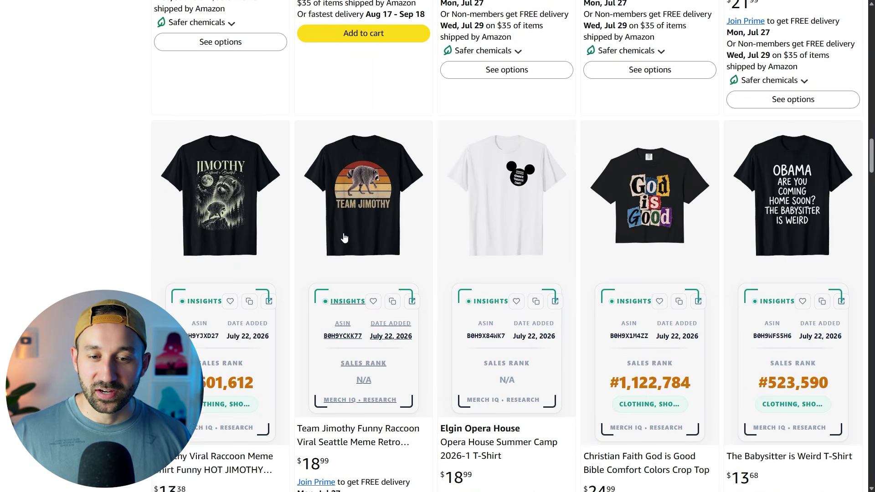
pyautogui.scroll(-9, 99, 239)
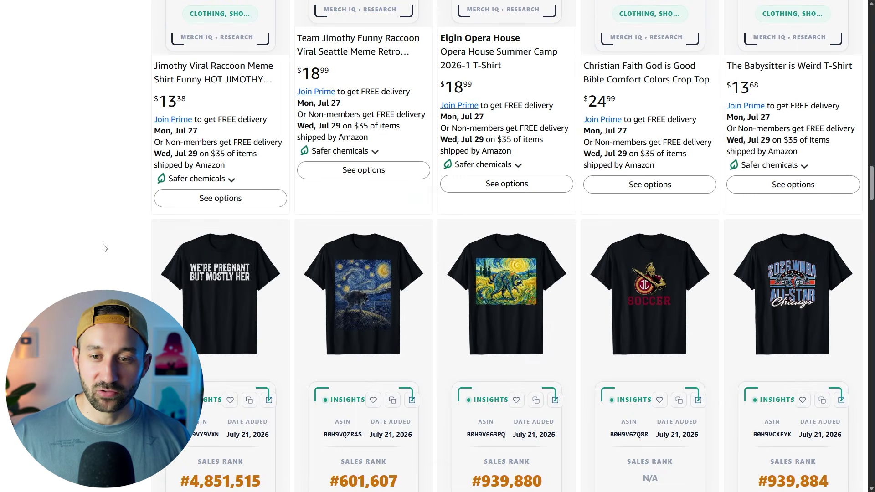
pyautogui.scroll(-1, 104, 248)
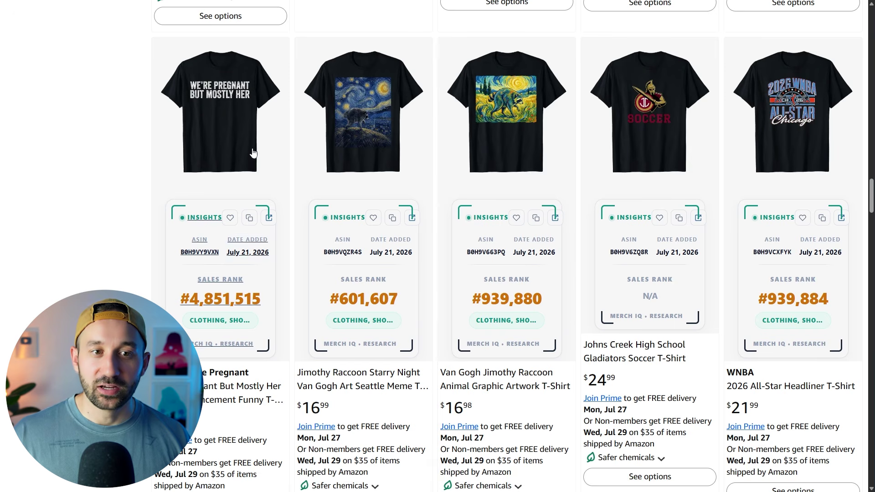
pyautogui.scroll(-10, 96, 187)
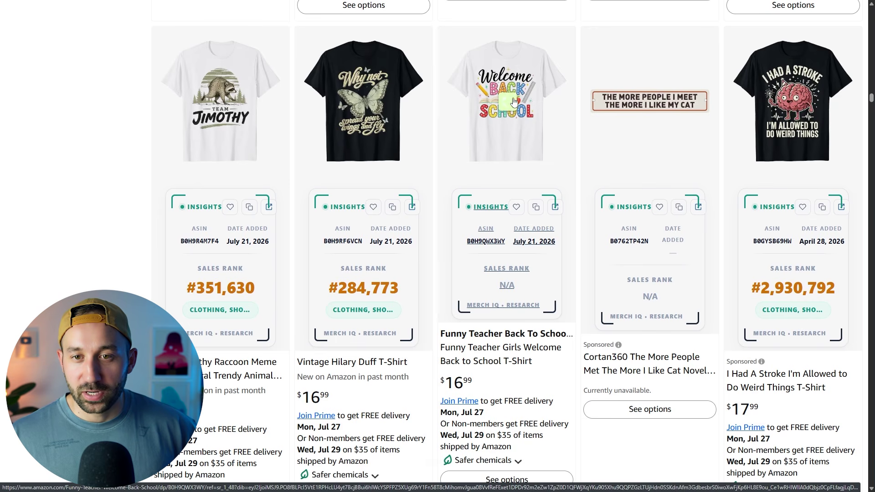
# Examine the listings further down the newest arrivals, added around July 19 to 21, 2026, for recurring design themes and strong sales ranks.
pyautogui.scroll(-9, 522, 249)
pyautogui.scroll(-15, 522, 249)
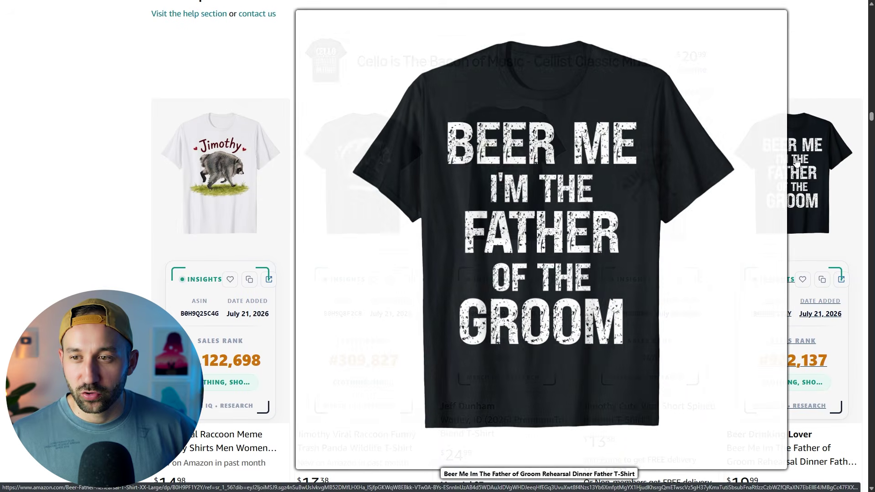
pyautogui.scroll(-3, 795, 183)
pyautogui.scroll(-10, 797, 186)
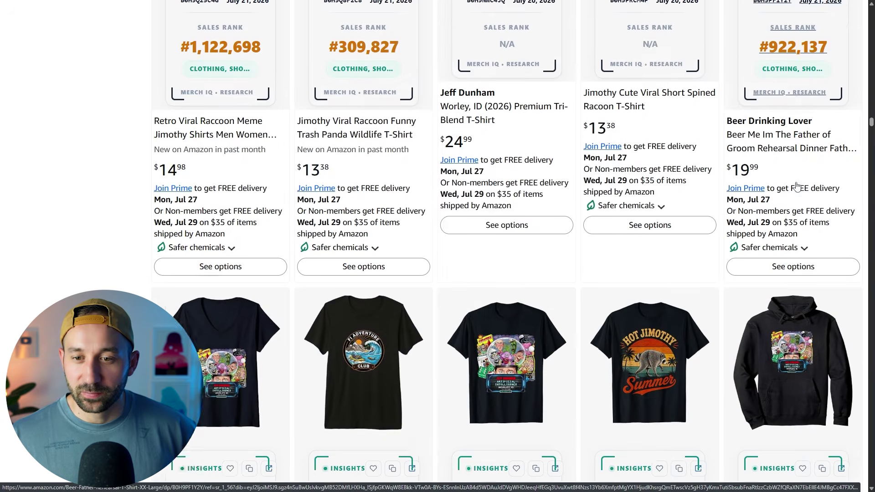
pyautogui.scroll(-10, 652, 262)
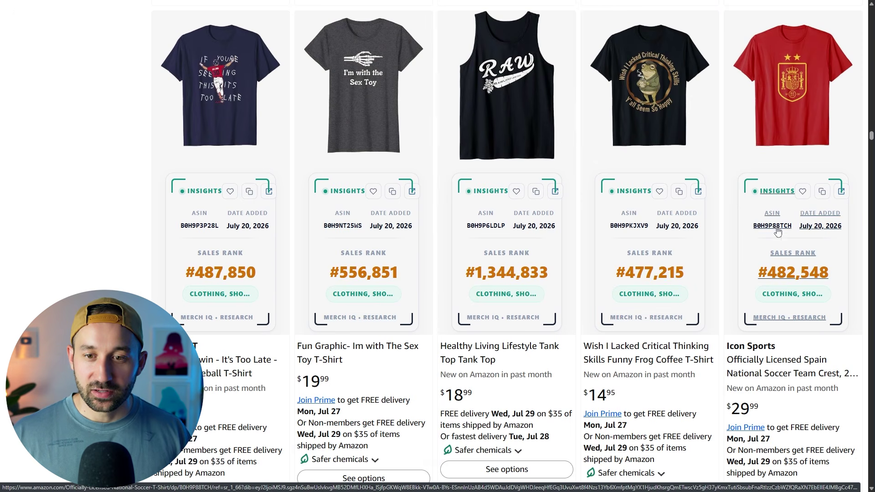
pyautogui.scroll(-10, 674, 213)
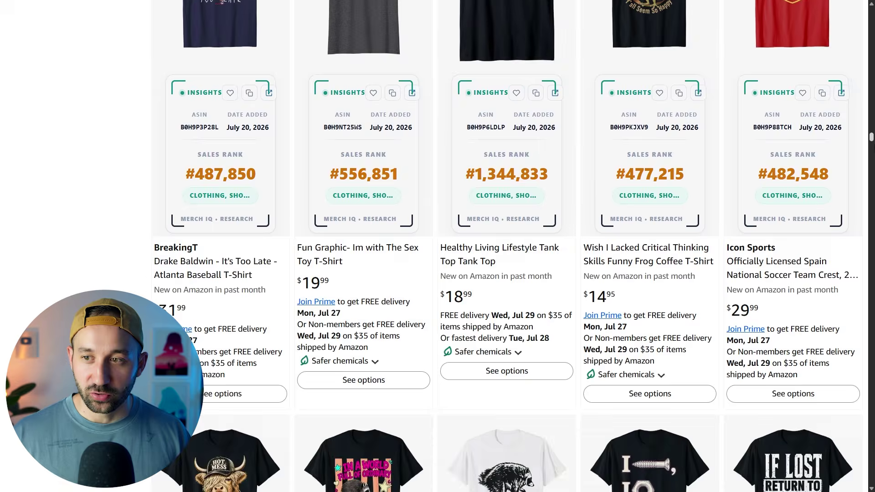
pyautogui.scroll(5, 592, 184)
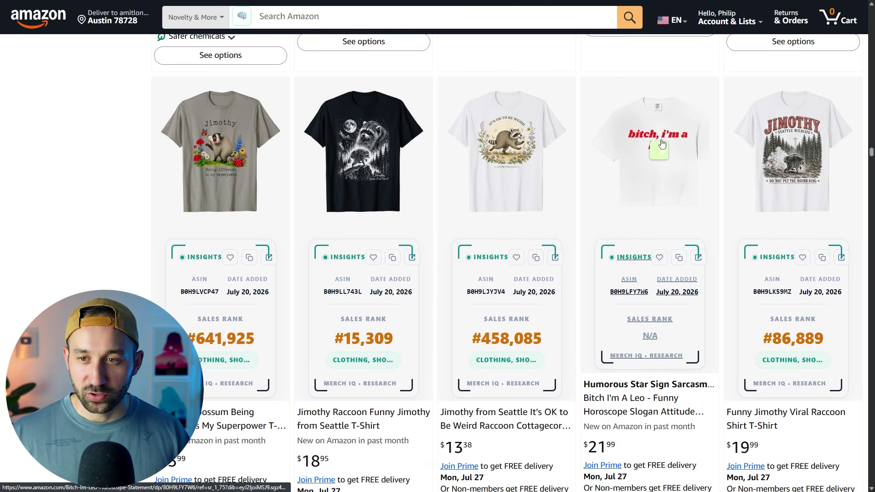
pyautogui.scroll(-7, 158, 226)
pyautogui.scroll(-20, 158, 227)
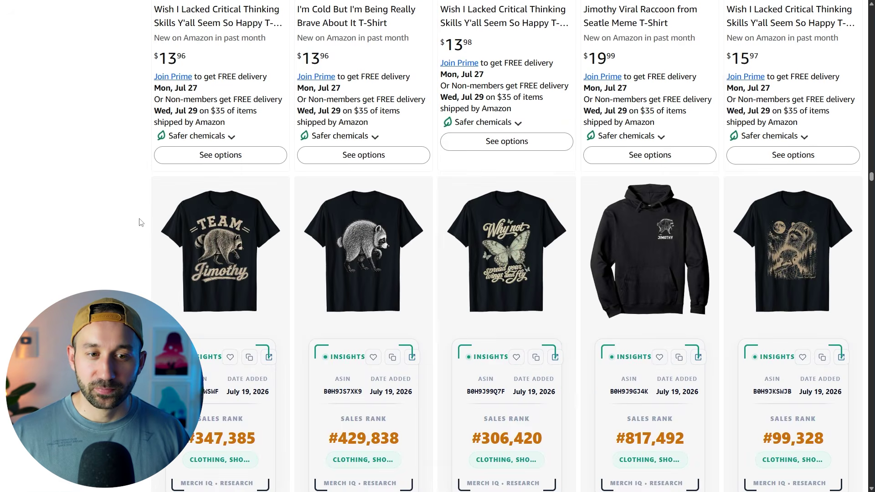
pyautogui.scroll(-5, 141, 222)
pyautogui.scroll(1, 543, 151)
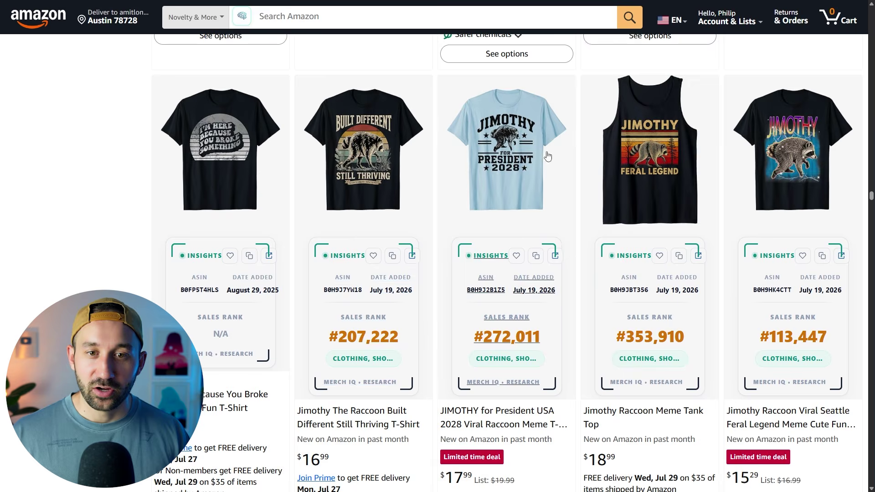
pyautogui.scroll(-10, 548, 156)
# Run the Featured quick search from the Merch IQ extension and check the average BSR of its results.
pyautogui.click(785, 31)
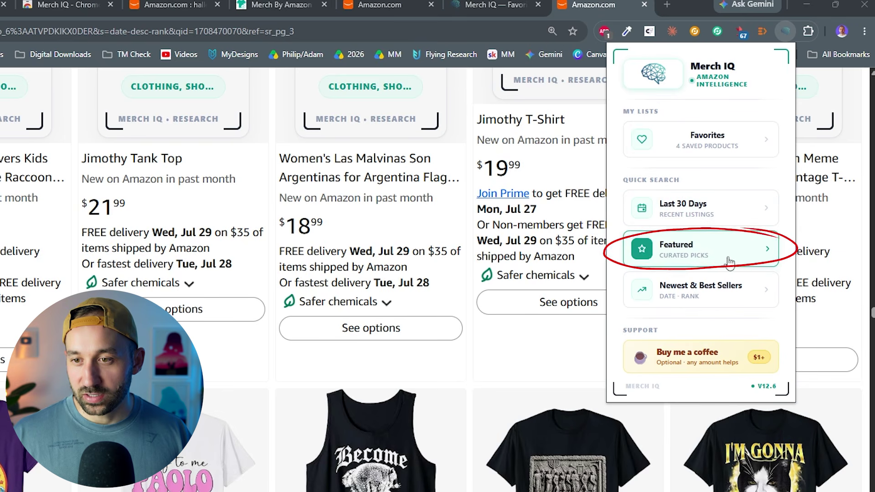
pyautogui.click(709, 254)
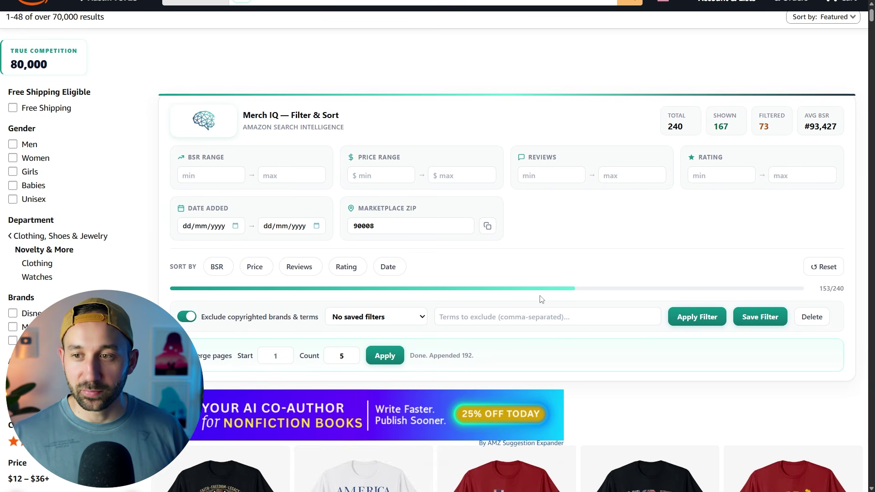
pyautogui.scroll(-1, 542, 300)
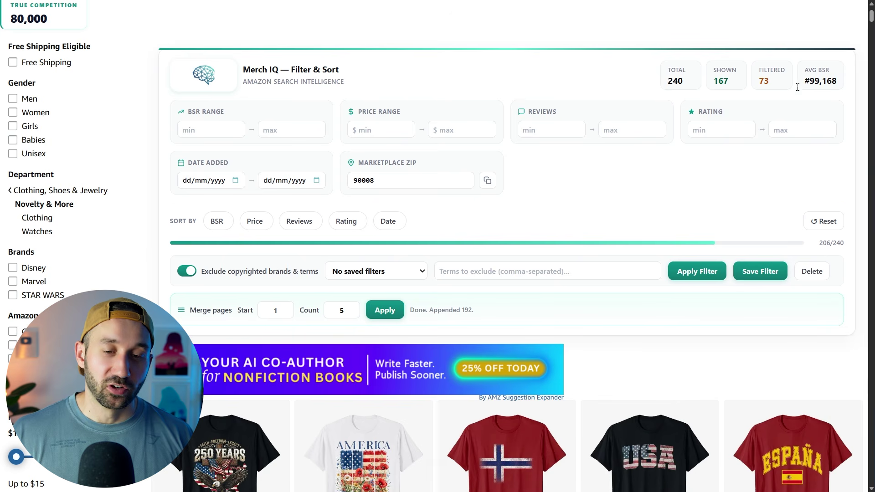
# Examine the first rows of Featured shirts, comparing their designs, sales ranks, dates added and past-month purchases.
pyautogui.scroll(-4, 557, 218)
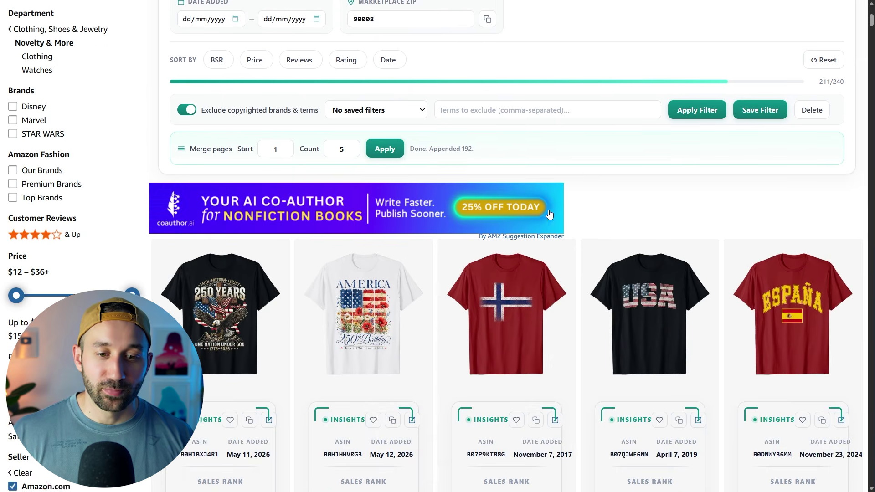
pyautogui.scroll(-4, 566, 188)
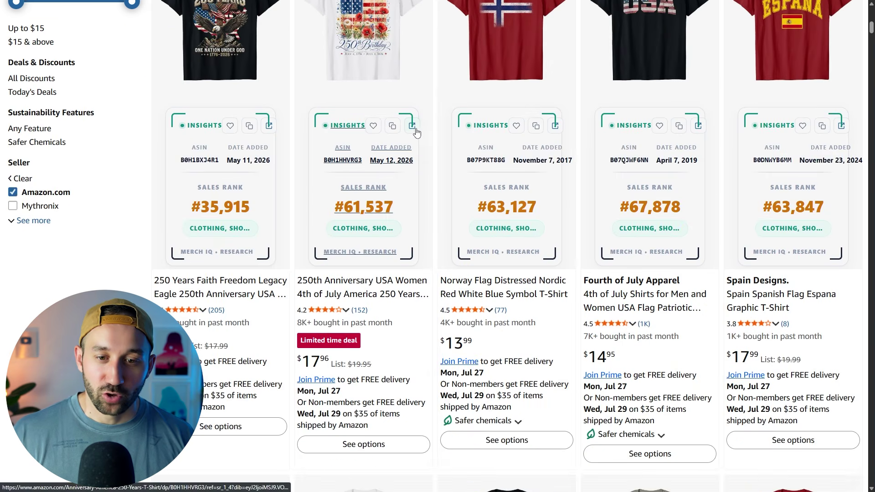
pyautogui.scroll(-1, 680, 182)
pyautogui.scroll(2, 679, 182)
pyautogui.scroll(-1, 679, 183)
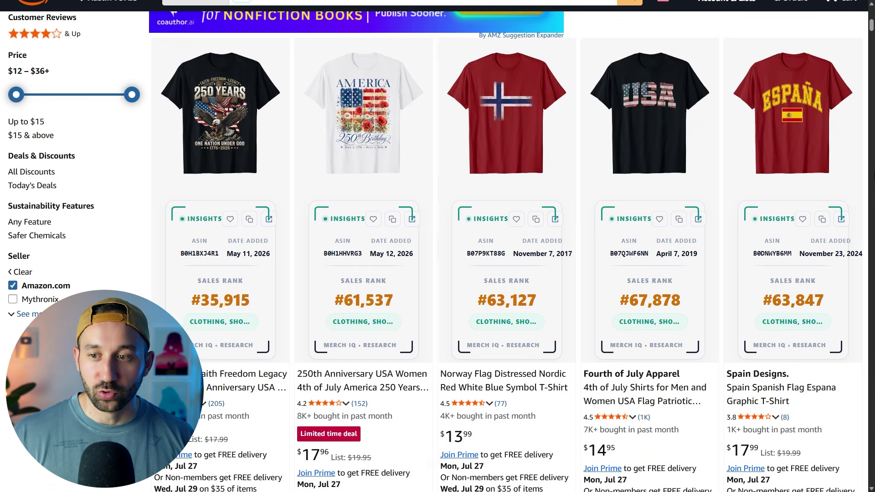
pyautogui.scroll(-9, 874, 179)
pyautogui.scroll(10, 794, 263)
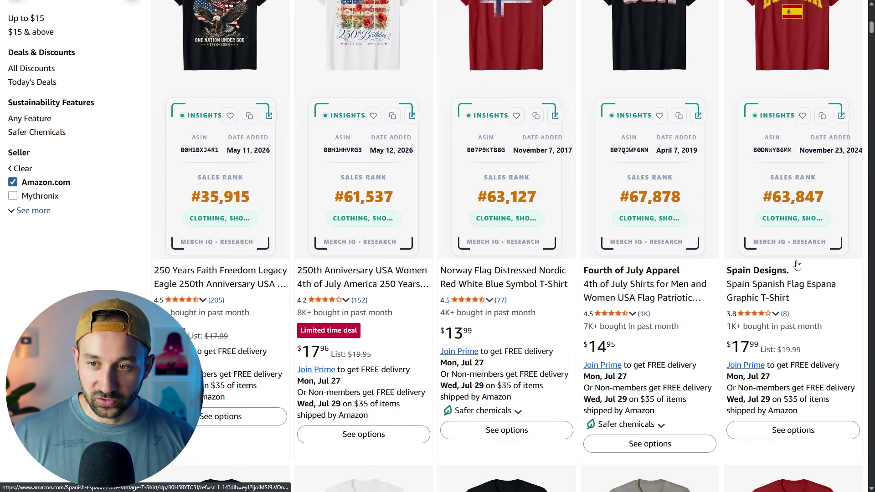
pyautogui.scroll(-1, 471, 258)
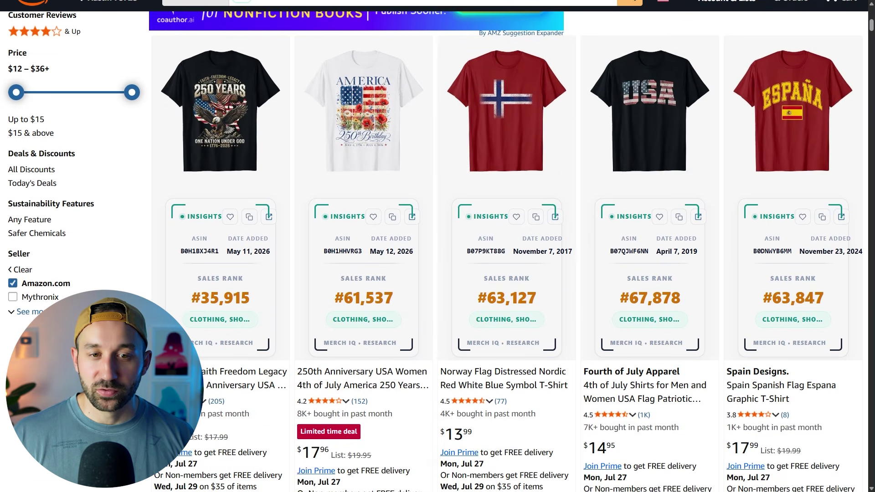
# Browse further down the Featured results, checking the sales ranks and dates added of seasonal, flag and funny-saying shirts.
pyautogui.scroll(-10, 437, 246)
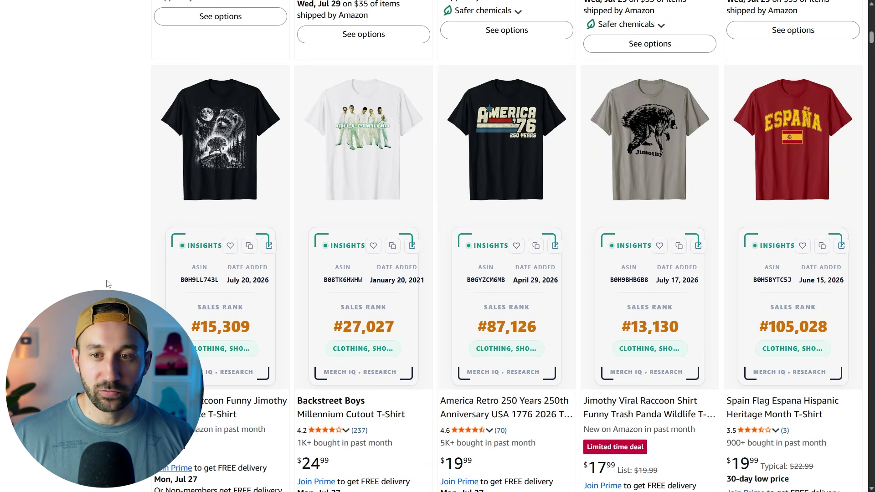
pyautogui.scroll(-10, 66, 285)
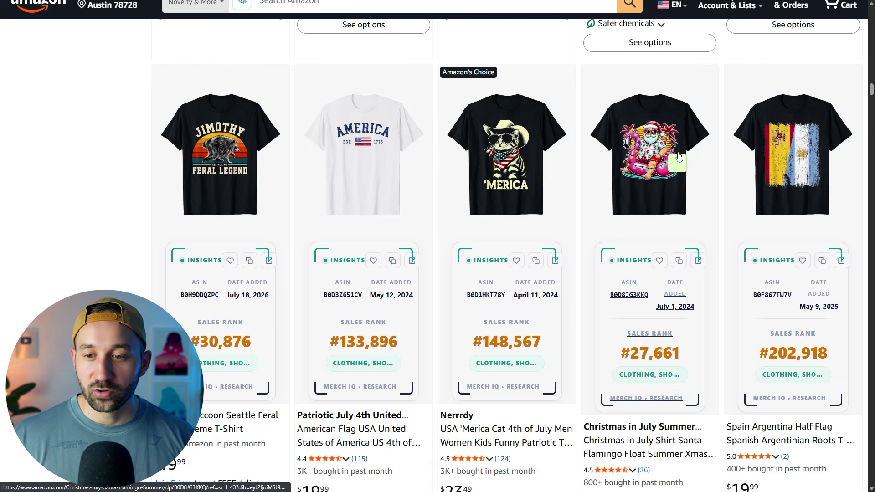
pyautogui.moveTo(679, 156)
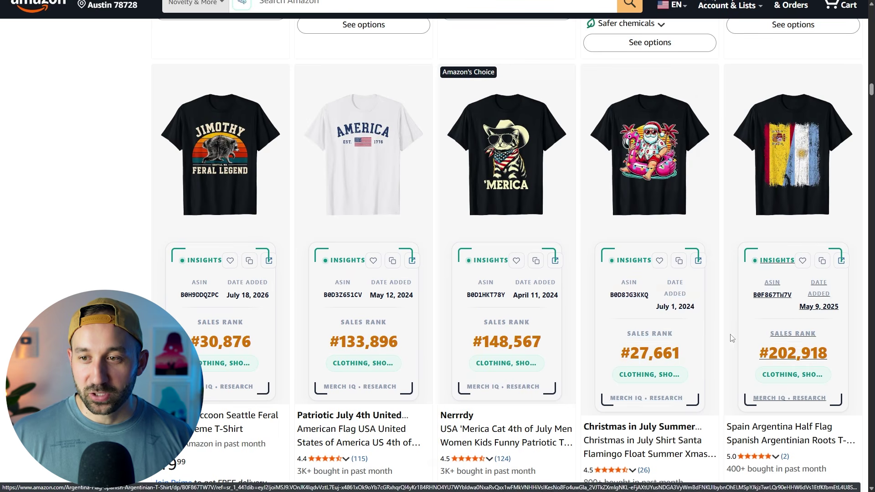
pyautogui.scroll(-1, 670, 331)
pyautogui.scroll(-8, 673, 329)
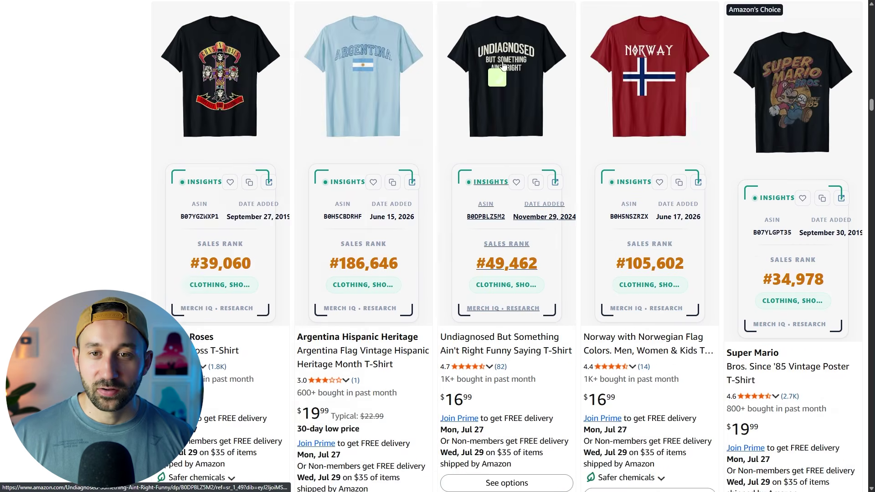
pyautogui.moveTo(539, 209)
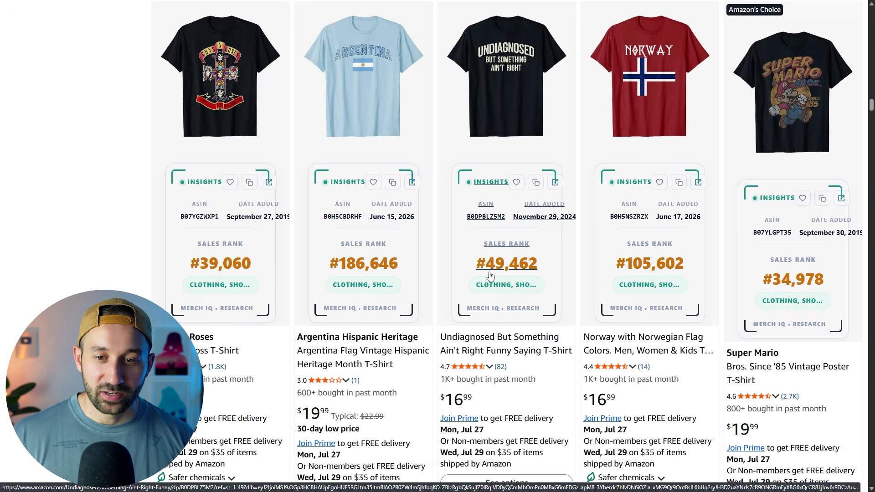
pyautogui.scroll(-15, 522, 269)
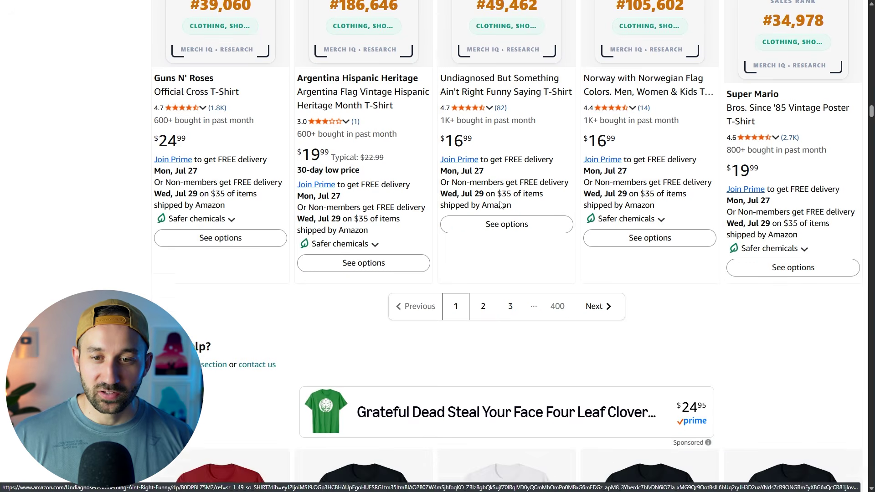
# Browse the remaining Featured results to the end, previewing the Christmas in July shirts and checking sales ranks and dates added.
pyautogui.scroll(-1, 415, 218)
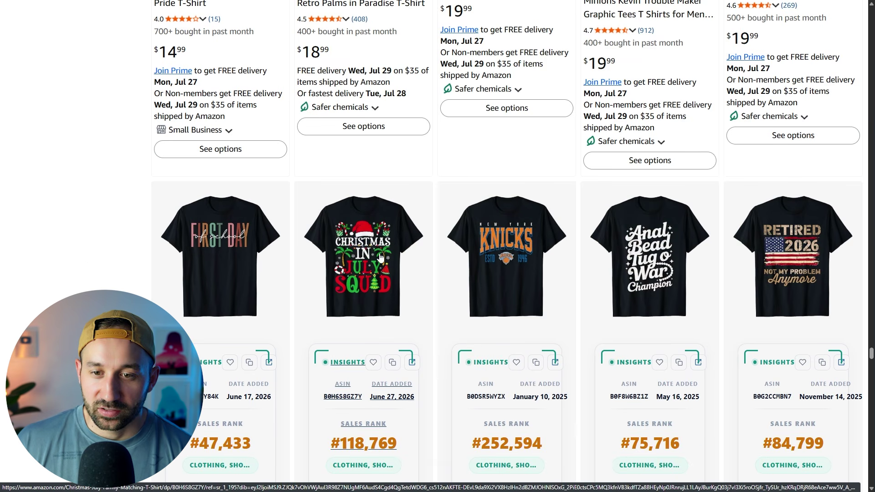
pyautogui.moveTo(382, 258)
pyautogui.scroll(1, 388, 255)
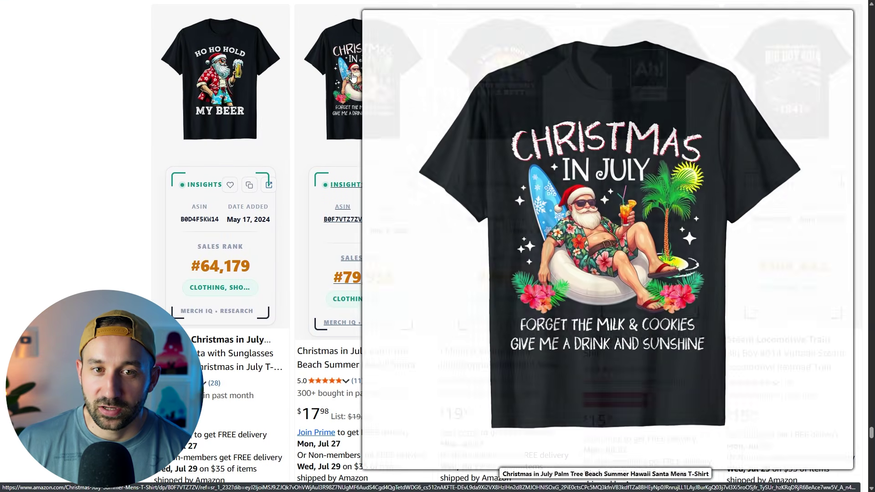
pyautogui.scroll(-3, 279, 262)
pyautogui.scroll(-4, 280, 262)
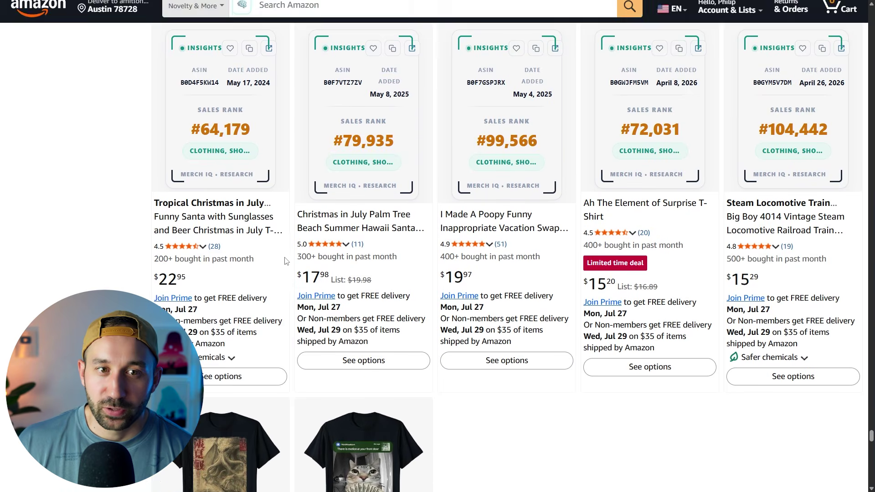
pyautogui.scroll(-2, 554, 291)
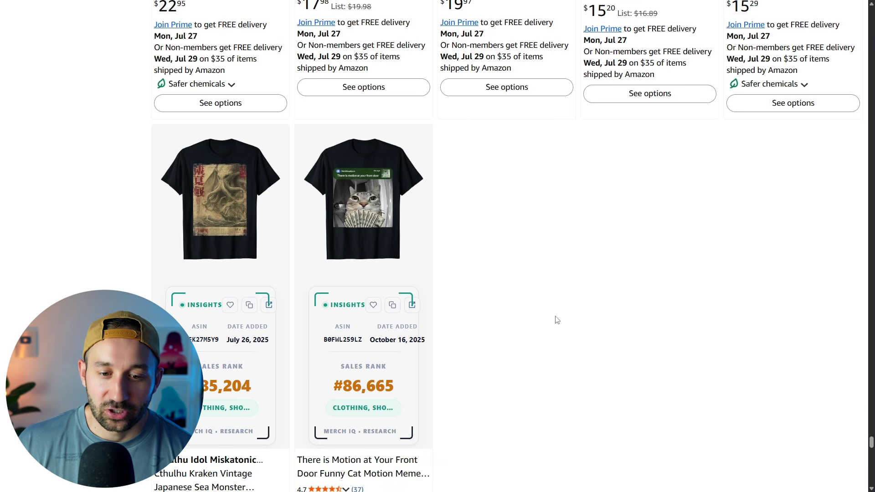
# Filter the Featured results to shirts added from 01/05/2026 to 25/07/2026.
pyautogui.moveTo(871, 449); pyautogui.dragTo(871, 14)
pyautogui.scroll(-1, 396, 154)
pyautogui.click(236, 176)
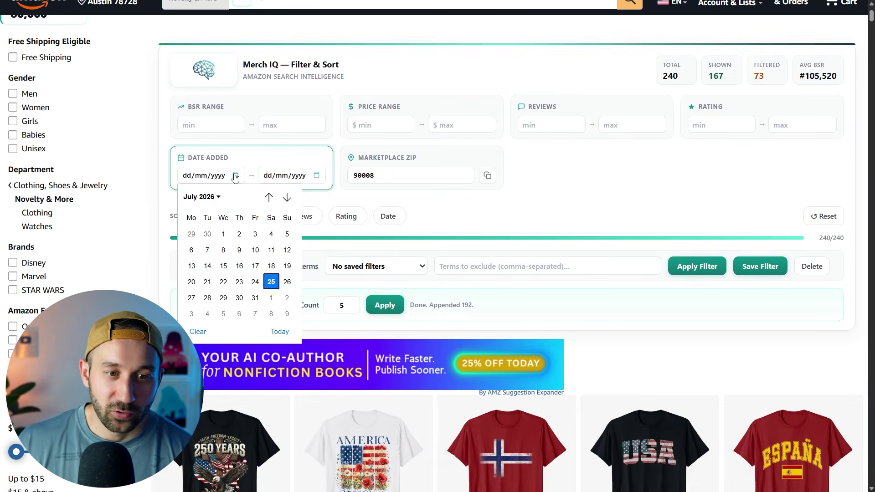
pyautogui.click(215, 197)
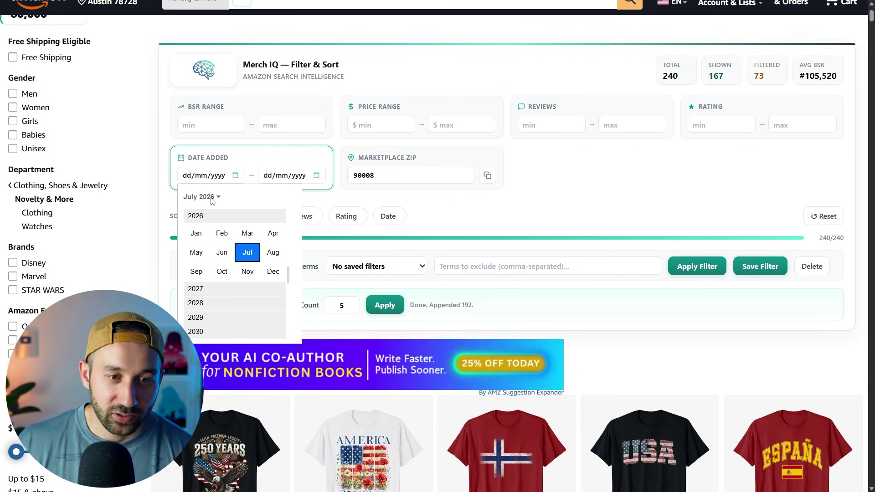
pyautogui.click(195, 252)
pyautogui.click(238, 231)
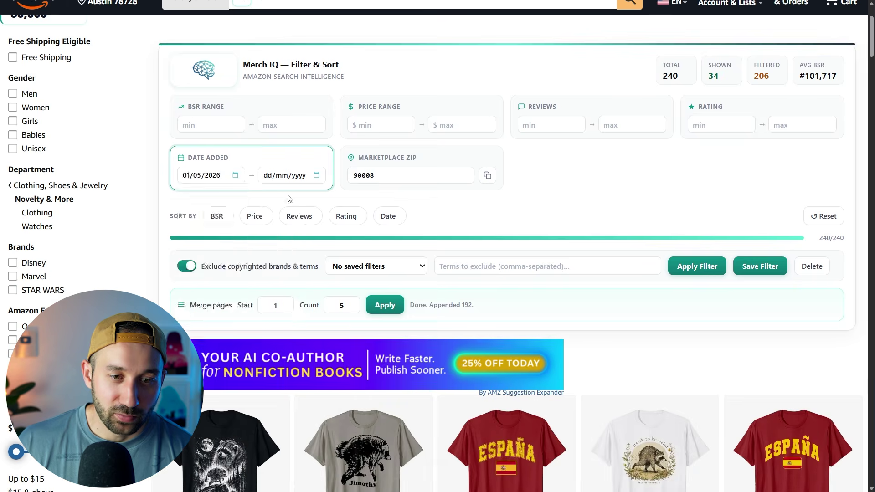
pyautogui.click(317, 176)
pyautogui.click(358, 281)
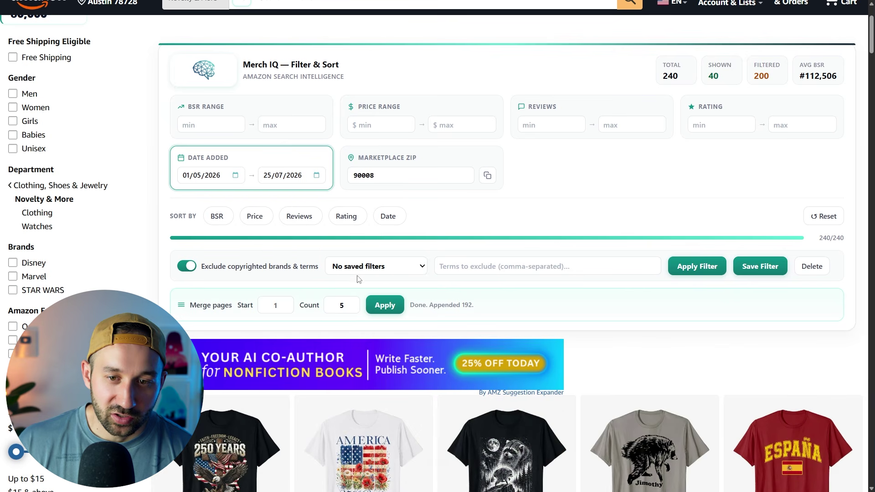
# Check the date-filtered result statistics and examine the first rows of shirts, including the 250th anniversary and Jimothy raccoon designs.
pyautogui.scroll(-1, 549, 201)
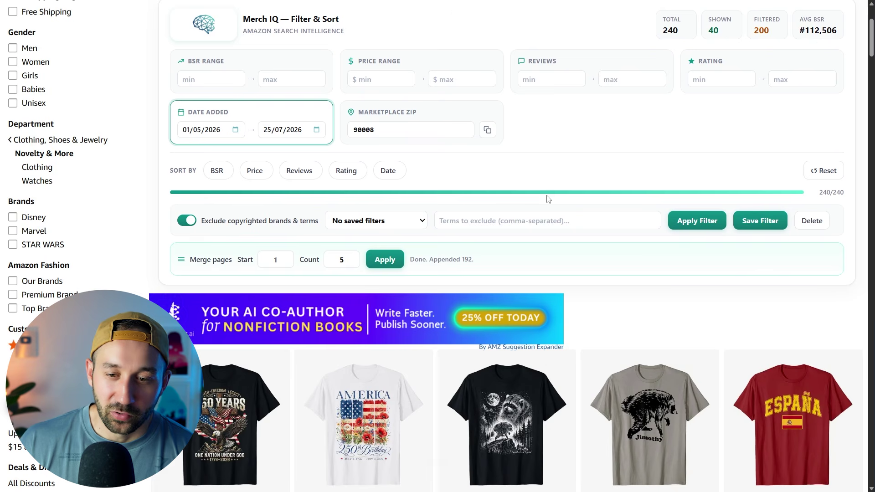
pyautogui.scroll(2, 541, 195)
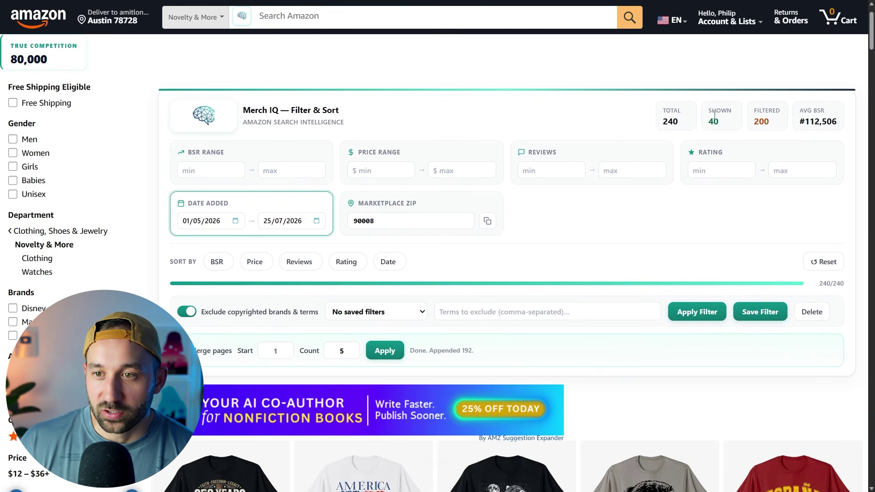
pyautogui.scroll(-1, 643, 146)
pyautogui.scroll(1, 644, 149)
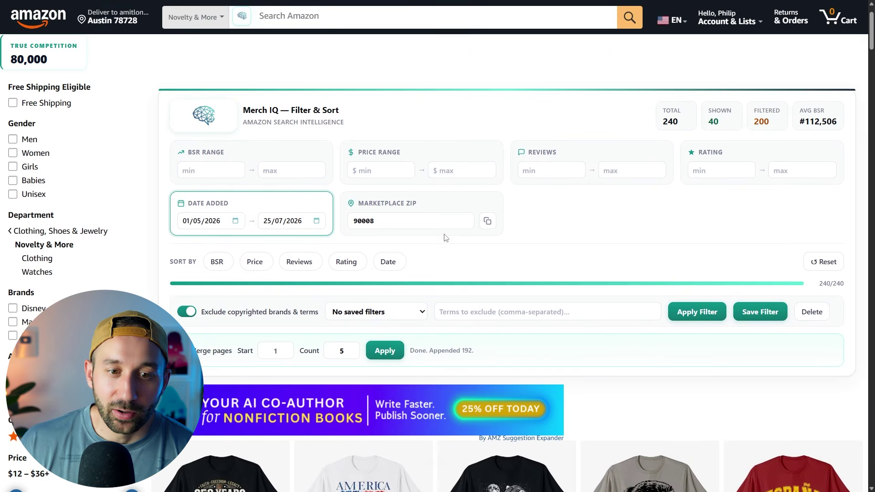
pyautogui.scroll(-8, 595, 166)
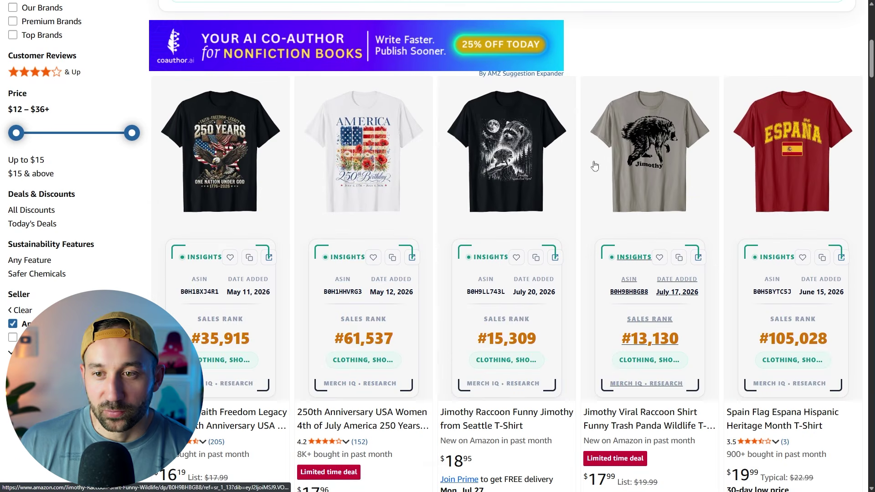
pyautogui.scroll(-2, 329, 137)
pyautogui.scroll(-20, 329, 137)
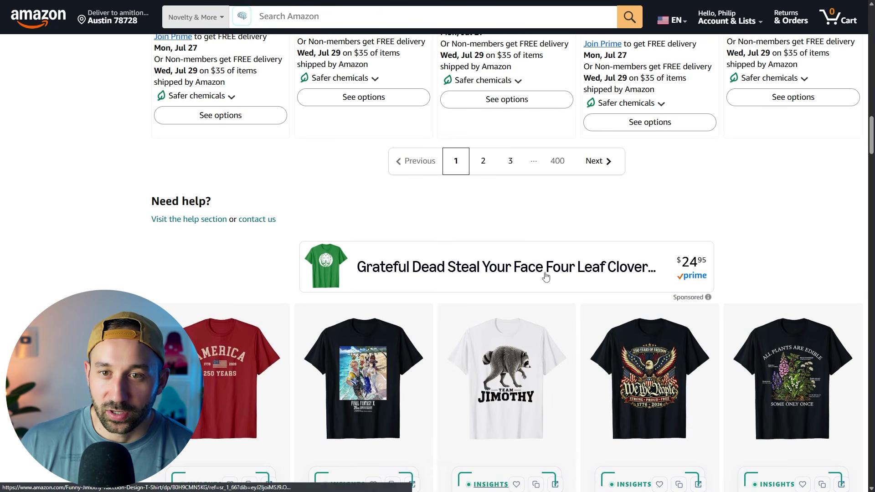
pyautogui.scroll(-4, 383, 177)
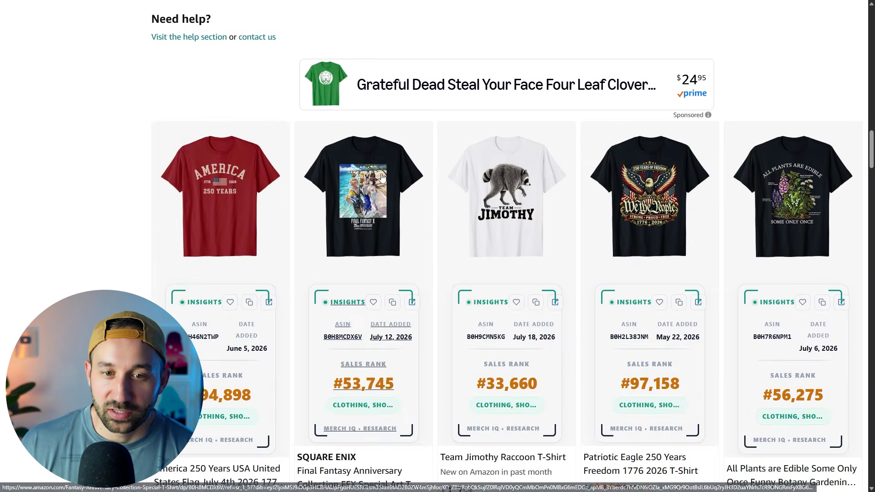
# Browse further down the date-filtered shirts, comparing designs, sales ranks and dates added for current trends.
pyautogui.scroll(-10, 382, 176)
pyautogui.scroll(-10, 445, 186)
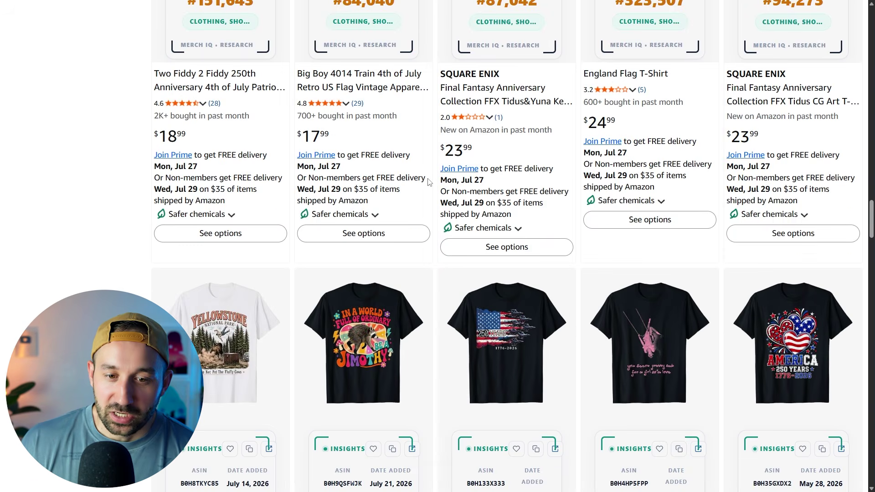
pyautogui.scroll(-6, 429, 183)
pyautogui.scroll(-10, 428, 183)
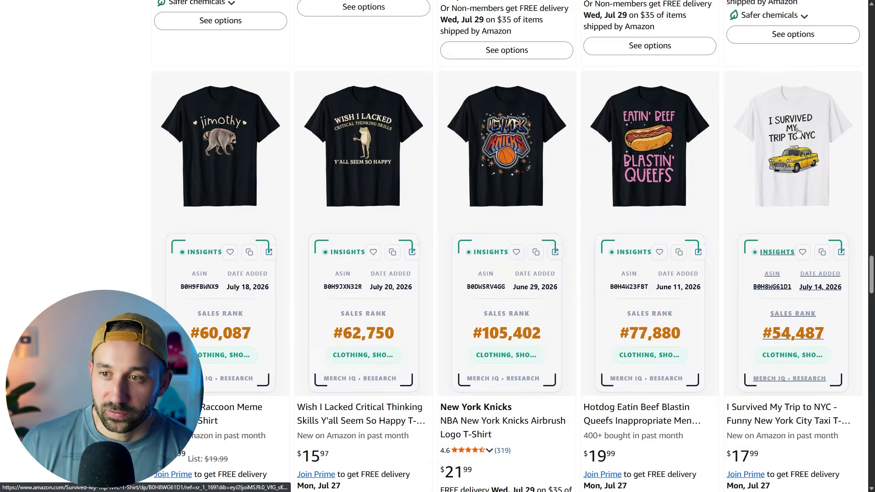
pyautogui.scroll(-1, 869, 251)
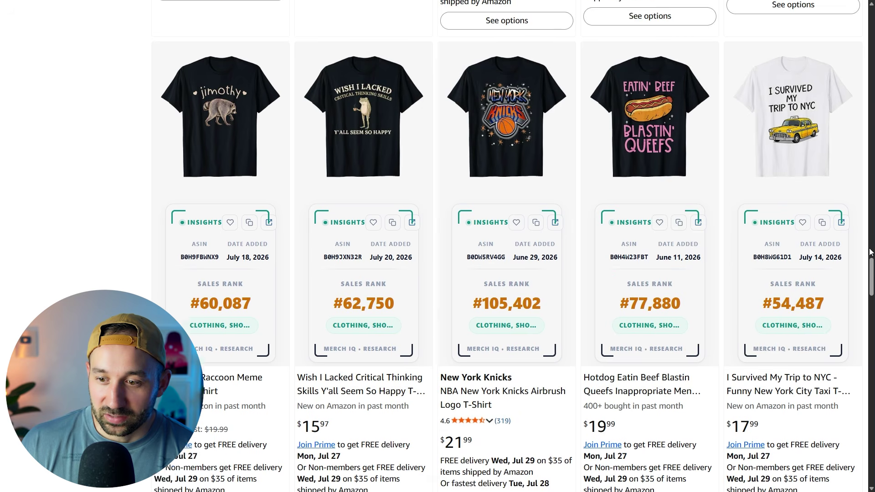
pyautogui.scroll(-10, 868, 251)
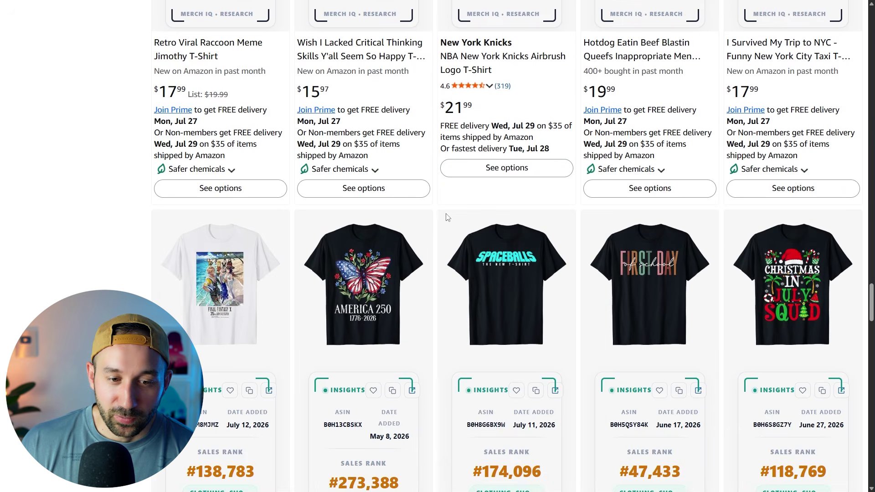
pyautogui.scroll(-10, 854, 317)
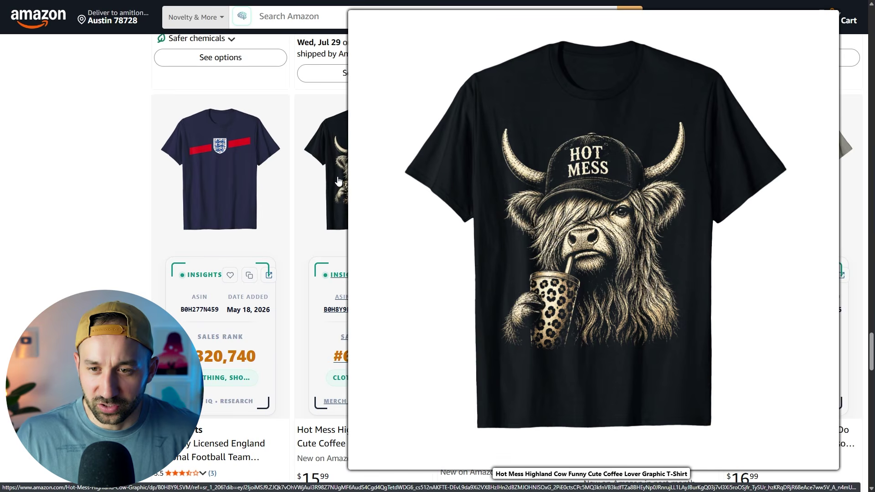
# Examine the Hot Mess Highland Cow shirt, enlarging its design and checking its sales rank and date added.
pyautogui.scroll(-1, 412, 323)
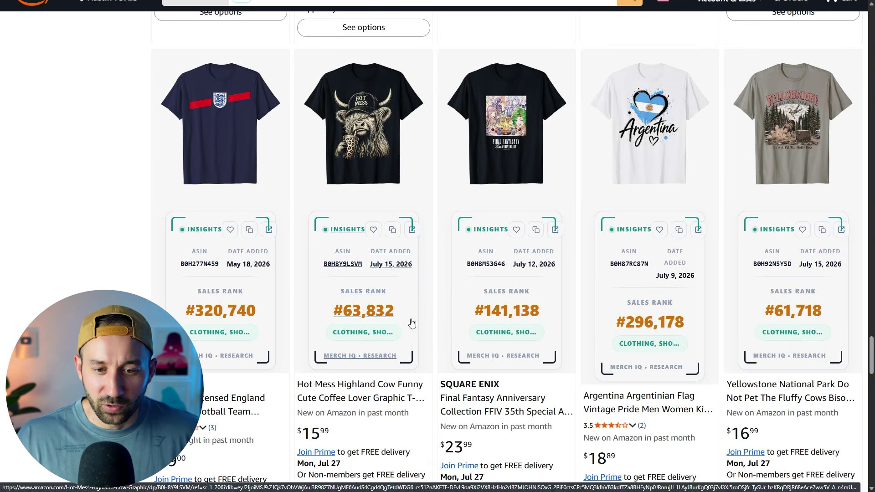
pyautogui.moveTo(364, 135)
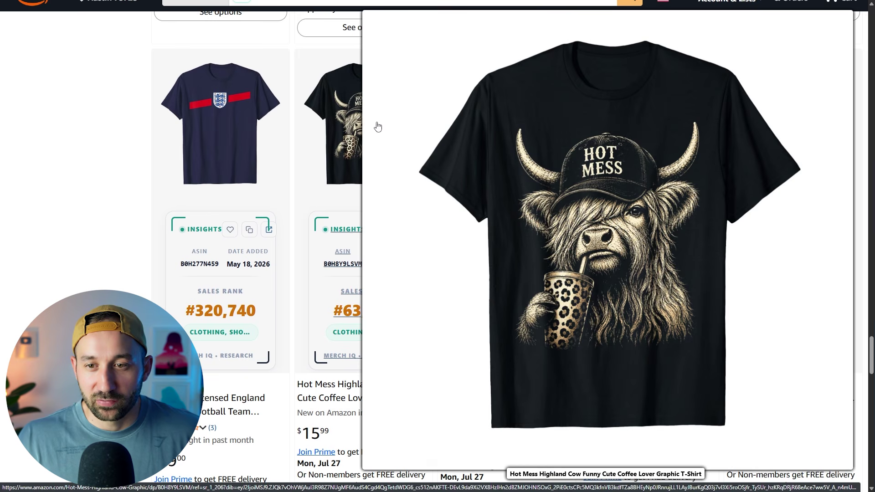
pyautogui.scroll(3, 392, 183)
pyautogui.scroll(-4, 400, 223)
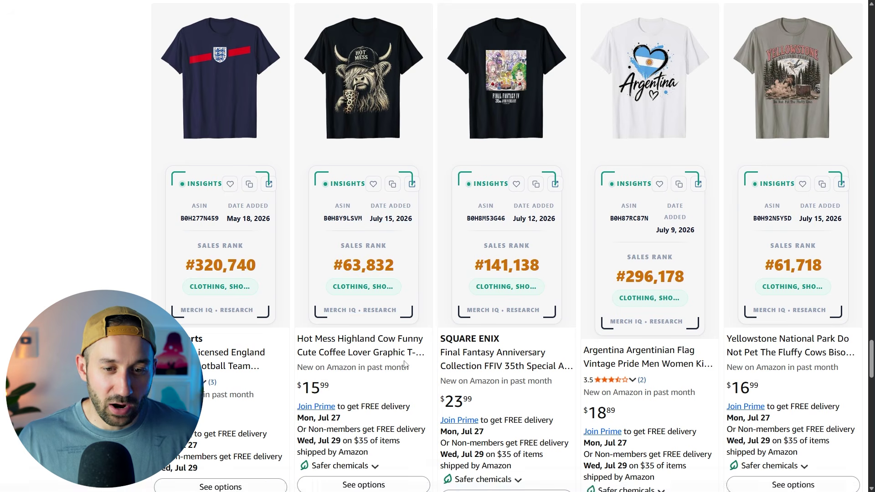
pyautogui.scroll(3, 405, 364)
pyautogui.moveTo(365, 218)
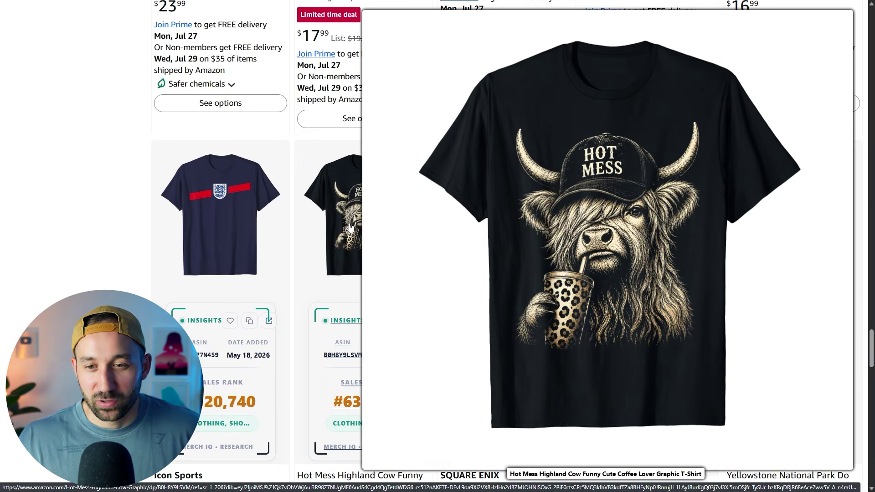
pyautogui.scroll(-4, 107, 250)
pyautogui.scroll(1, 280, 338)
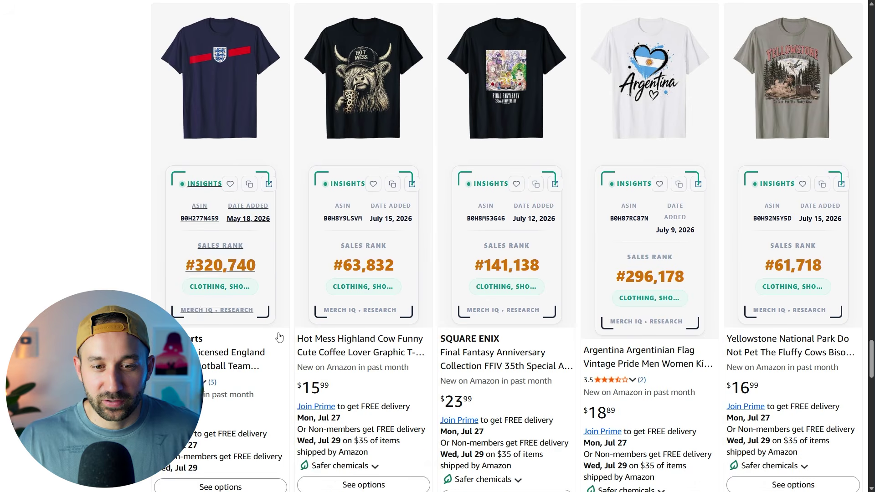
# Go back to the Wish I Lacked Critical Thinking Skills frog shirt, enlarge its design and check its sales rank.
pyautogui.scroll(20, 679, 347)
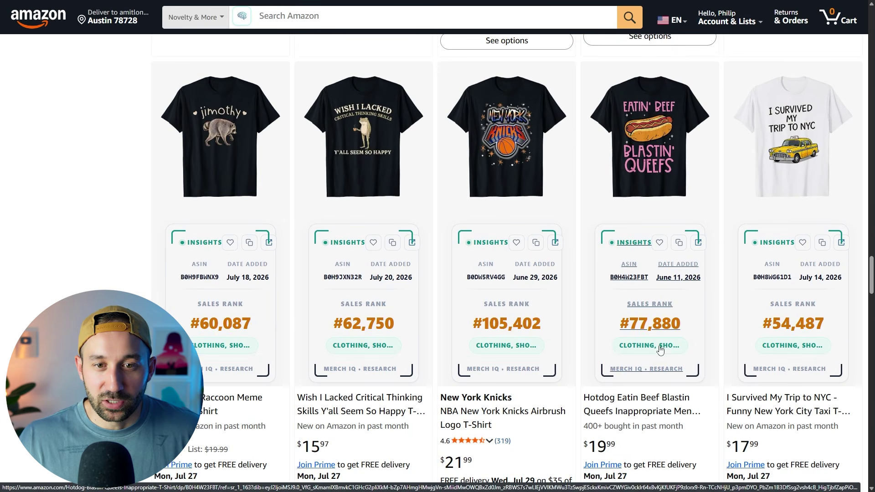
pyautogui.scroll(1, 679, 346)
pyautogui.scroll(2, 693, 330)
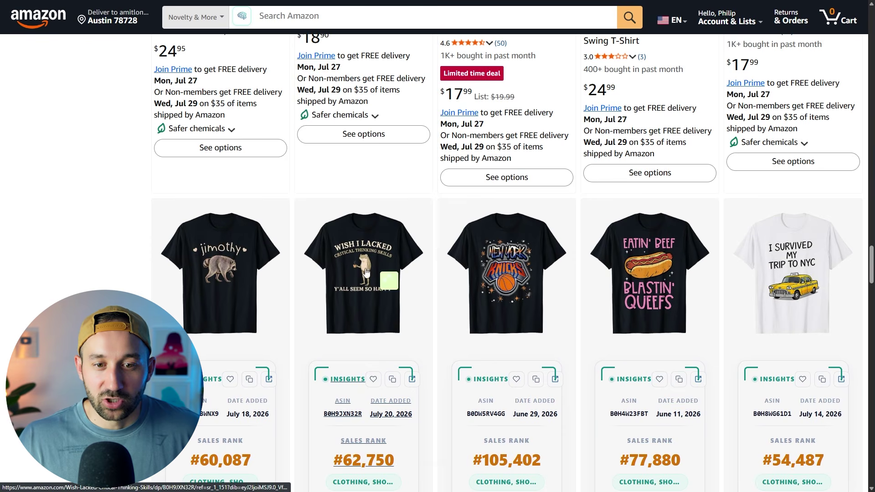
pyautogui.moveTo(370, 266)
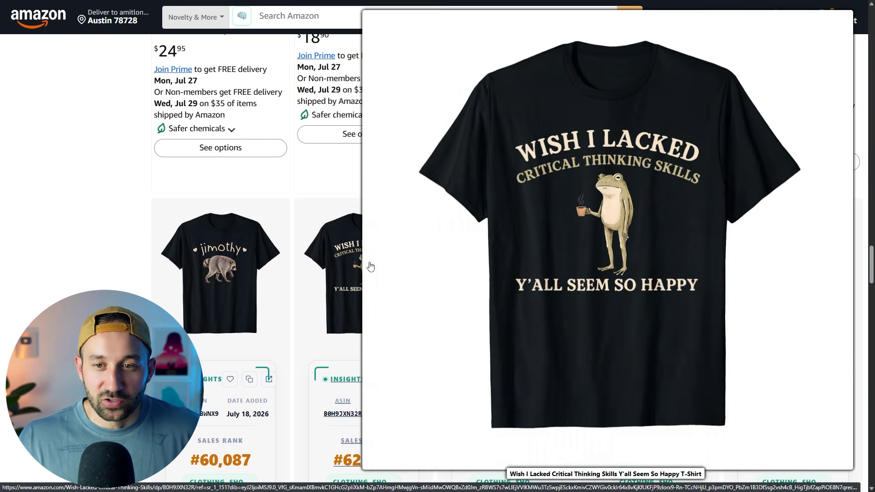
pyautogui.scroll(-2, 369, 267)
pyautogui.scroll(-2, 389, 328)
pyautogui.scroll(-1, 388, 328)
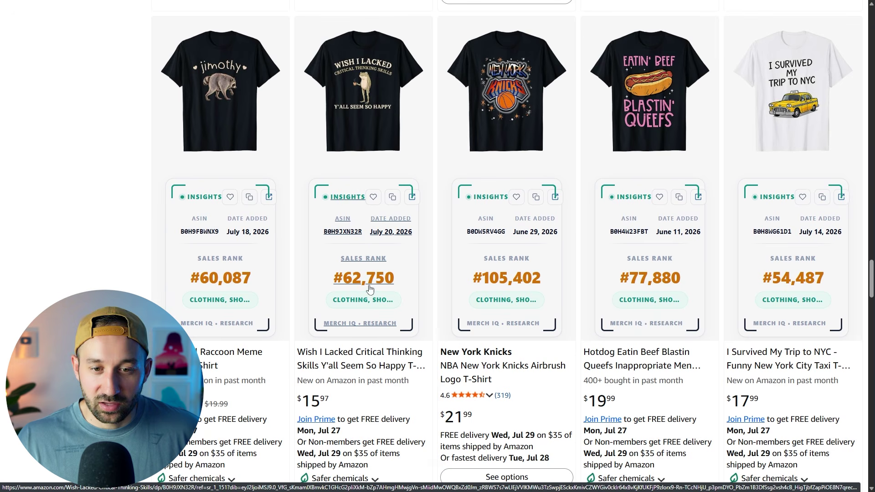
# Review the retro Jimothy raccoon shirt and its neighbouring listings for dates added and sales ranks.
pyautogui.scroll(9, 387, 332)
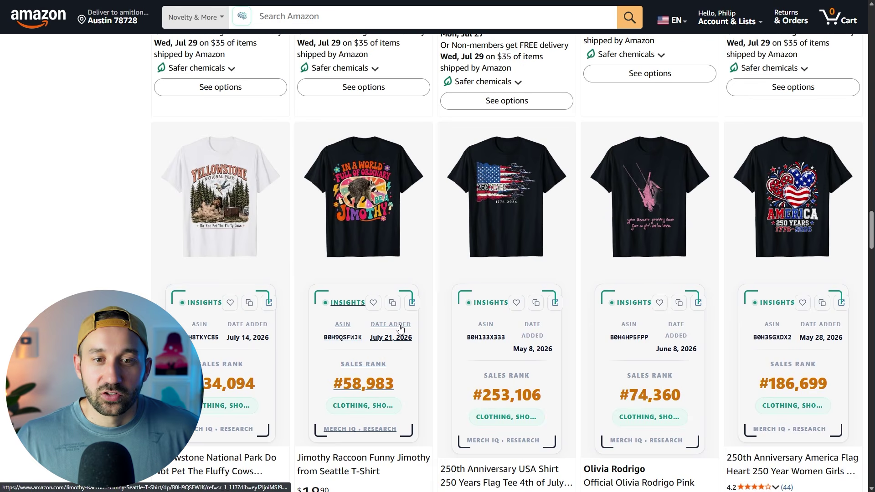
pyautogui.scroll(5, 400, 327)
pyautogui.scroll(-6, 400, 329)
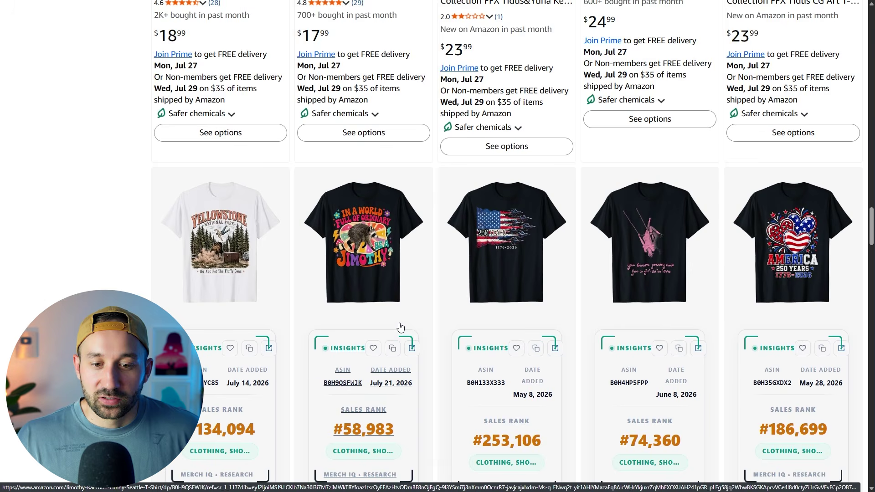
pyautogui.scroll(-1, 369, 146)
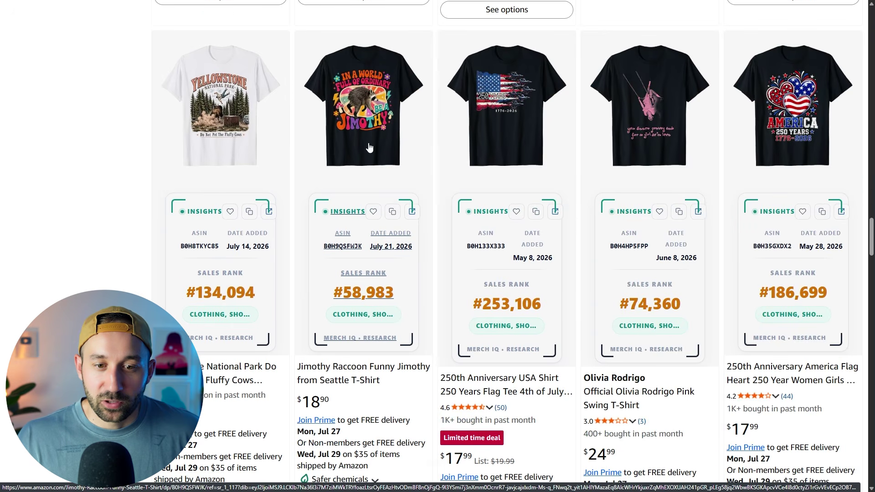
pyautogui.scroll(15, 456, 292)
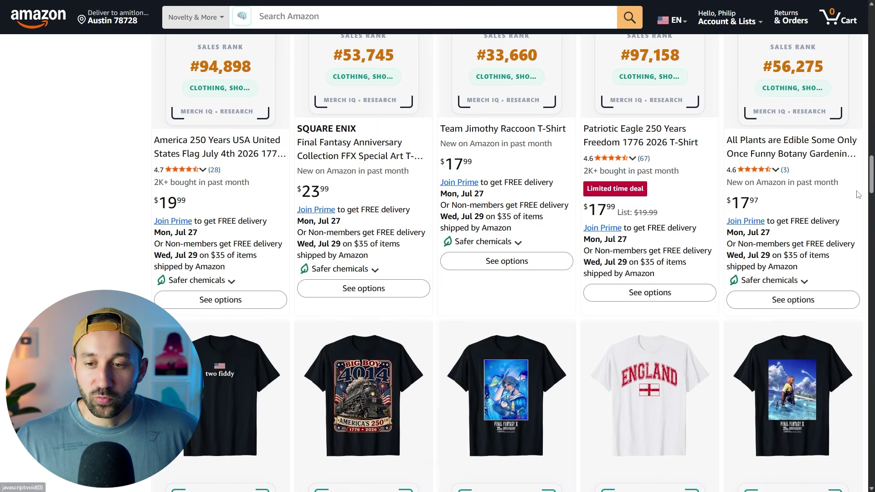
# Return to the Filter & Sort panel above the results and bring up the Merch IQ extension's menu.
pyautogui.scroll(15, 648, 272)
pyautogui.scroll(8, 372, 275)
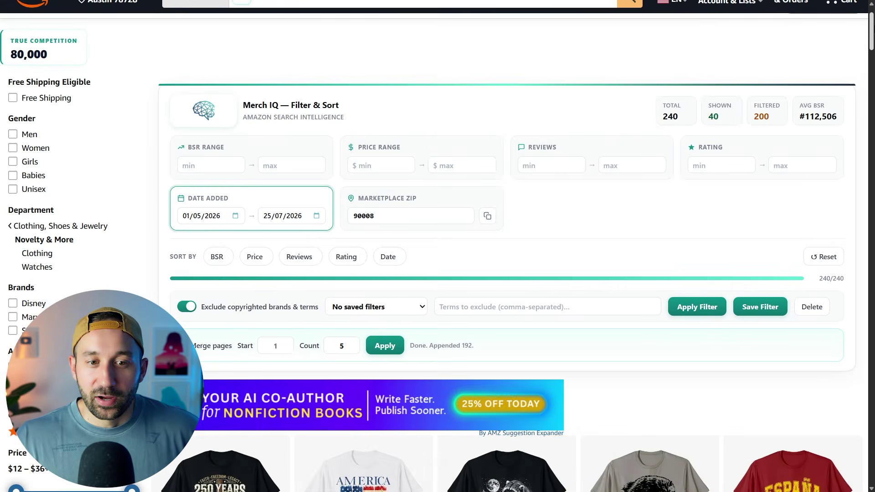
pyautogui.scroll(-1, 375, 337)
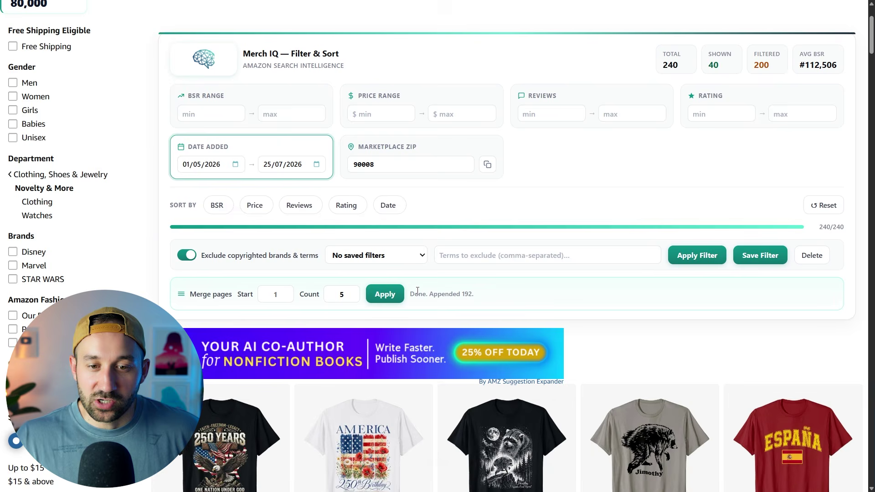
pyautogui.scroll(3, 369, 227)
pyautogui.scroll(-2, 364, 177)
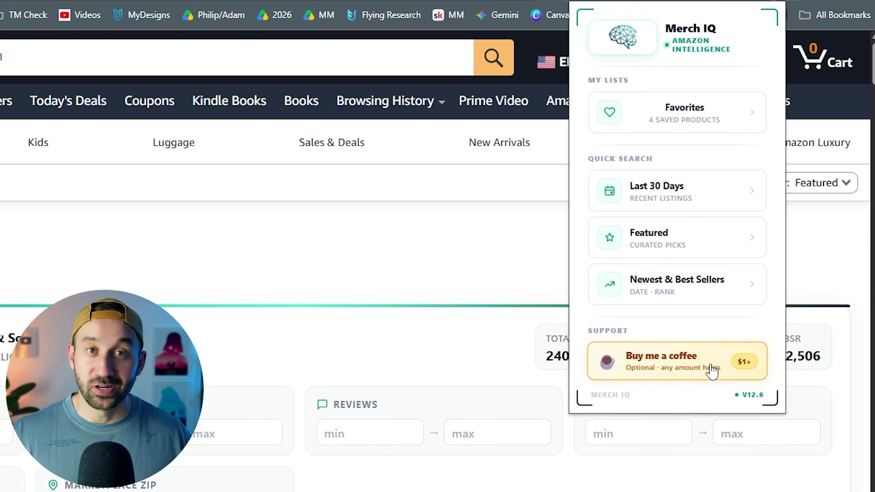
# Close the Merch IQ menu and look over the Filter & Sort panel's filters, sorting options and merge settings.
pyautogui.click(461, 259)
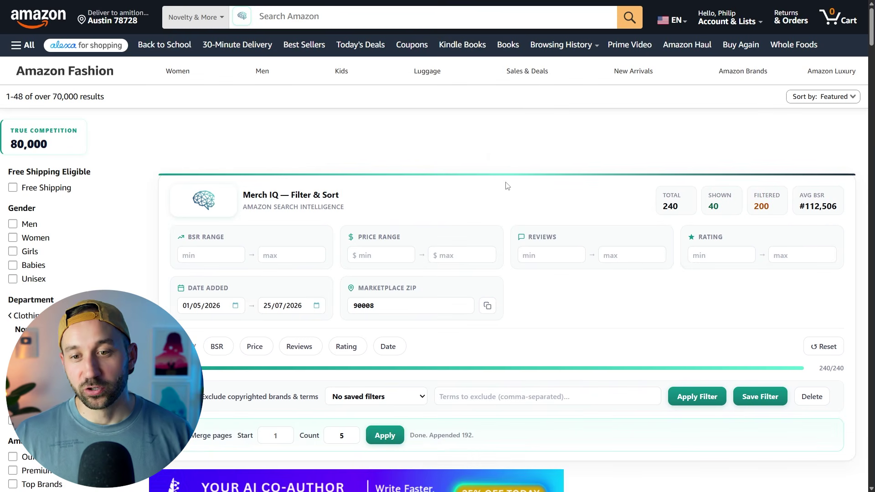
pyautogui.scroll(-2, 505, 186)
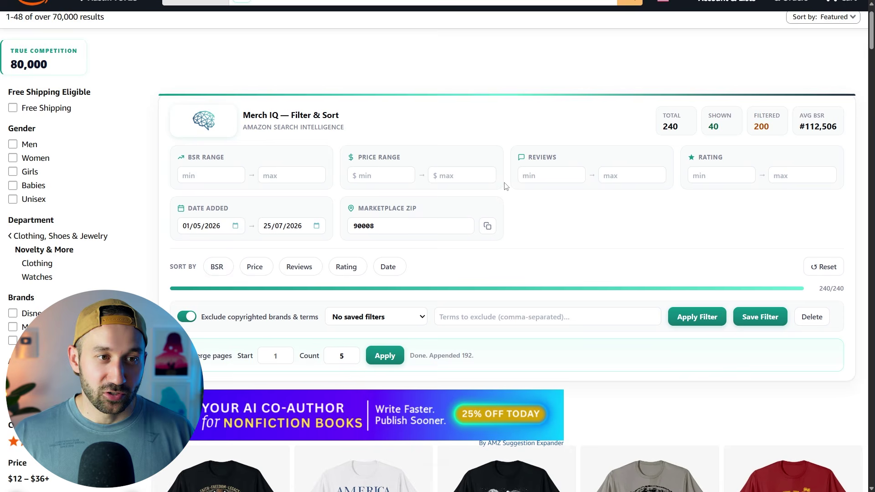
pyautogui.scroll(-2, 505, 186)
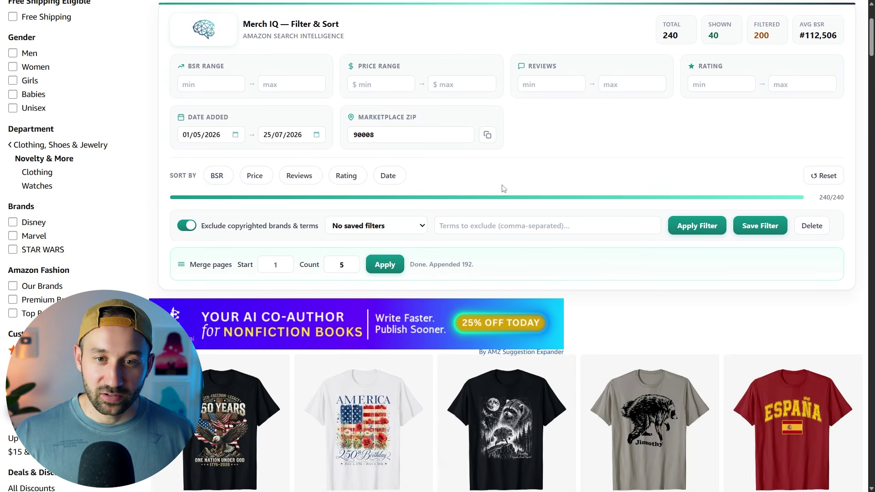
pyautogui.scroll(4, 503, 189)
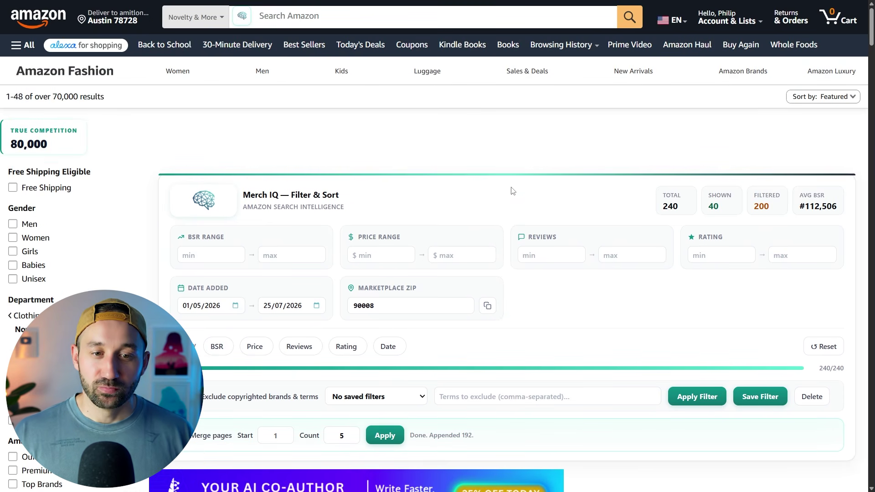
pyautogui.scroll(-2, 513, 190)
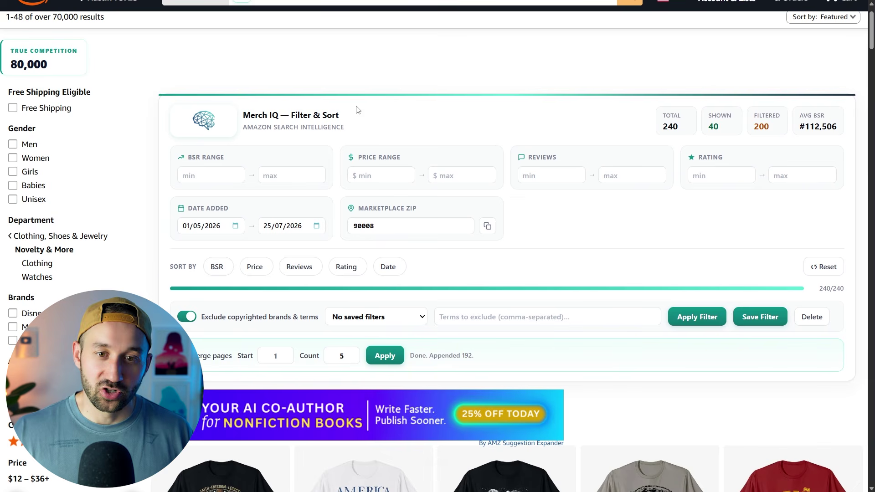
pyautogui.scroll(-1, 501, 146)
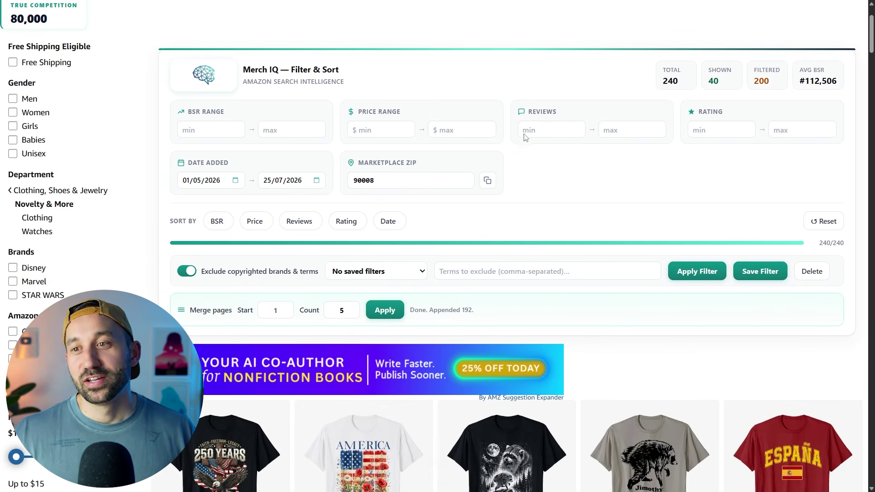
# Skim the filtered shirt listings and their Insights cards for dates added and sales ranks, and return to the Filter & Sort panel.
pyautogui.scroll(-7, 501, 205)
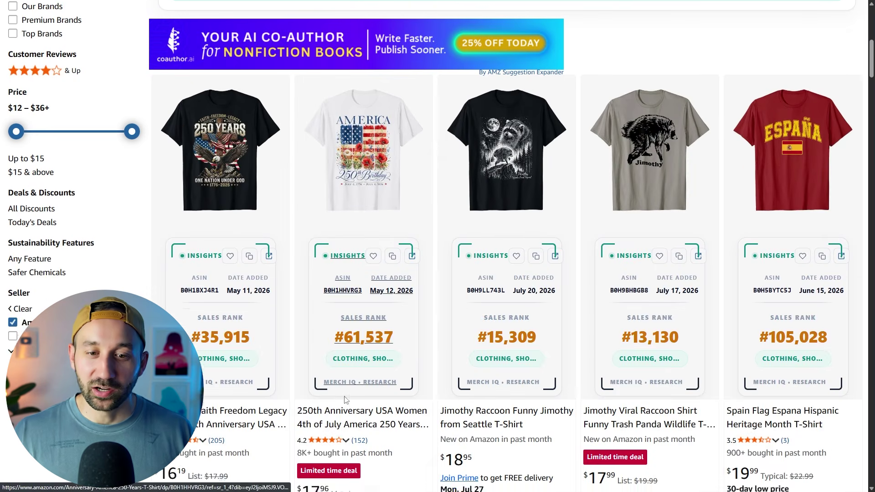
pyautogui.scroll(-2, 368, 242)
pyautogui.scroll(-10, 462, 335)
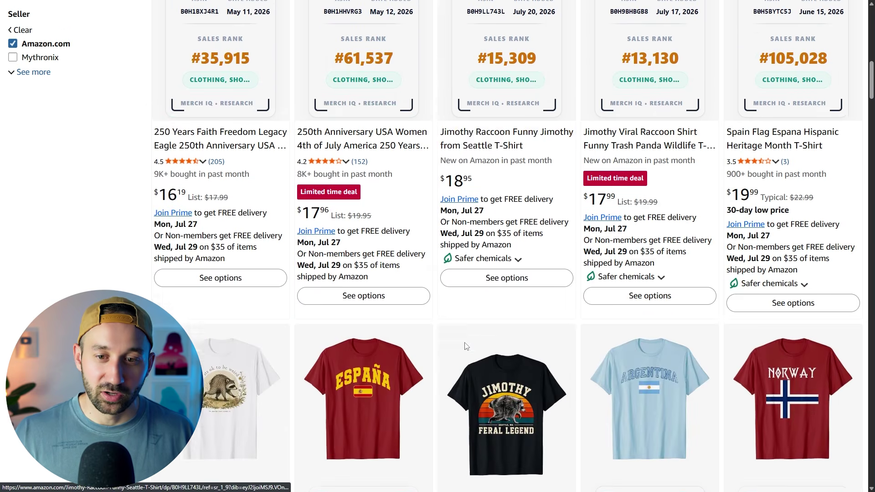
pyautogui.scroll(-2, 192, 331)
pyautogui.scroll(20, 85, 288)
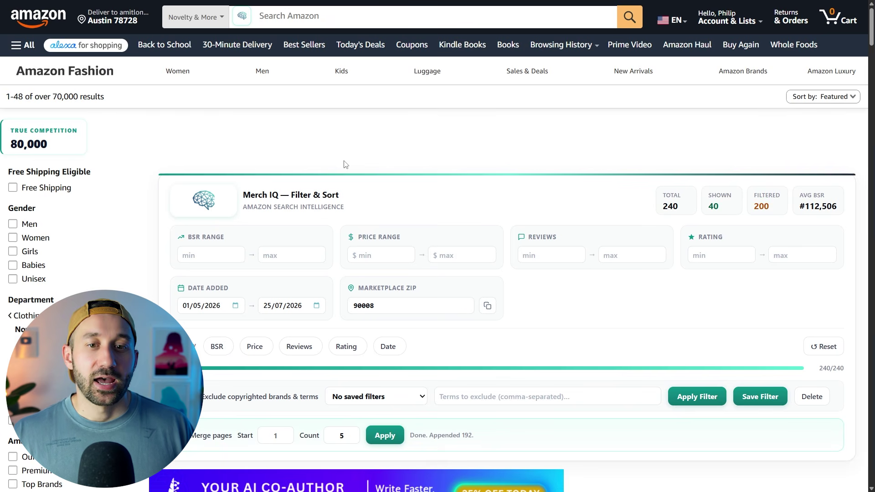
pyautogui.scroll(-2, 346, 164)
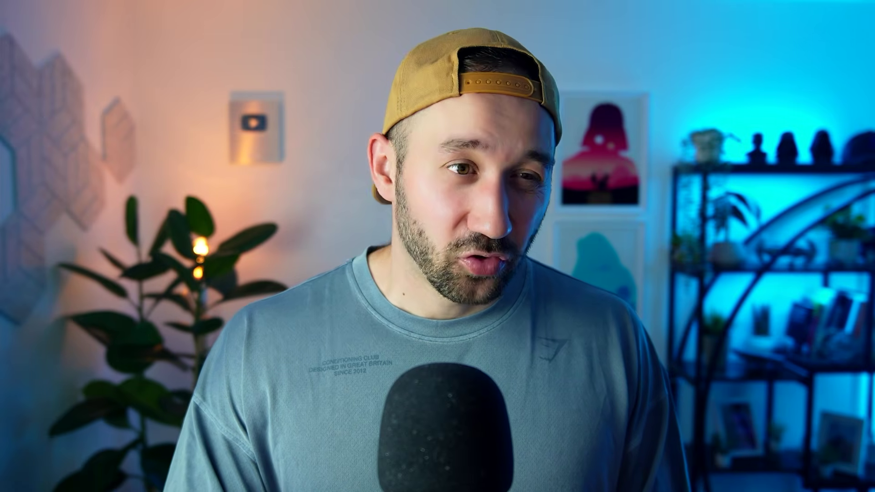